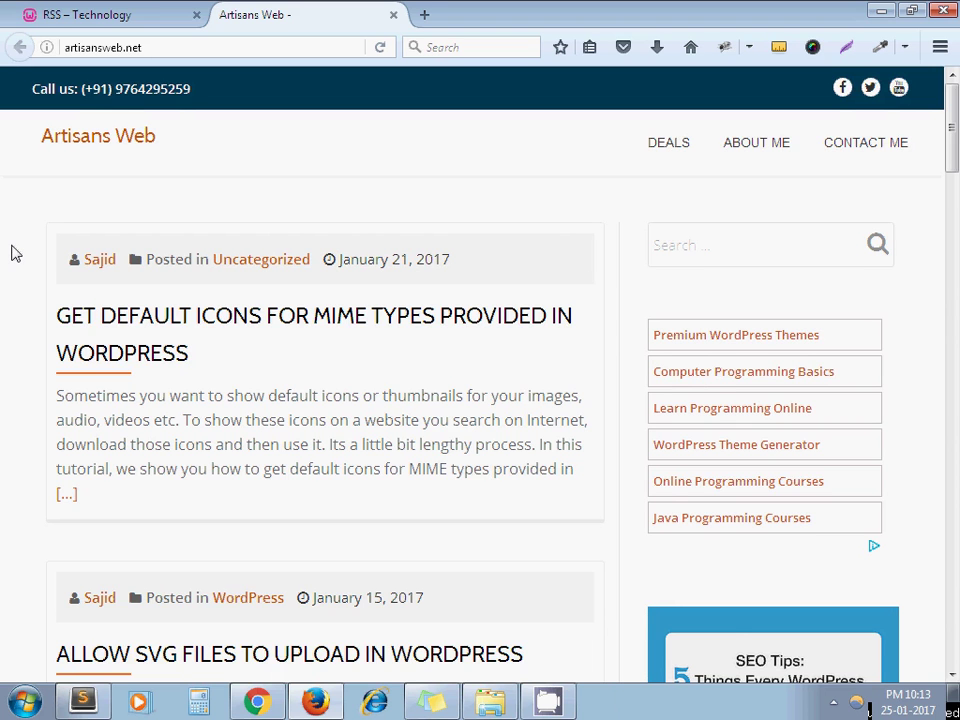
# - Compare the local RSS test page with the live Artisans Web post list across tabs
pyautogui.scroll(-2, 12, 253)
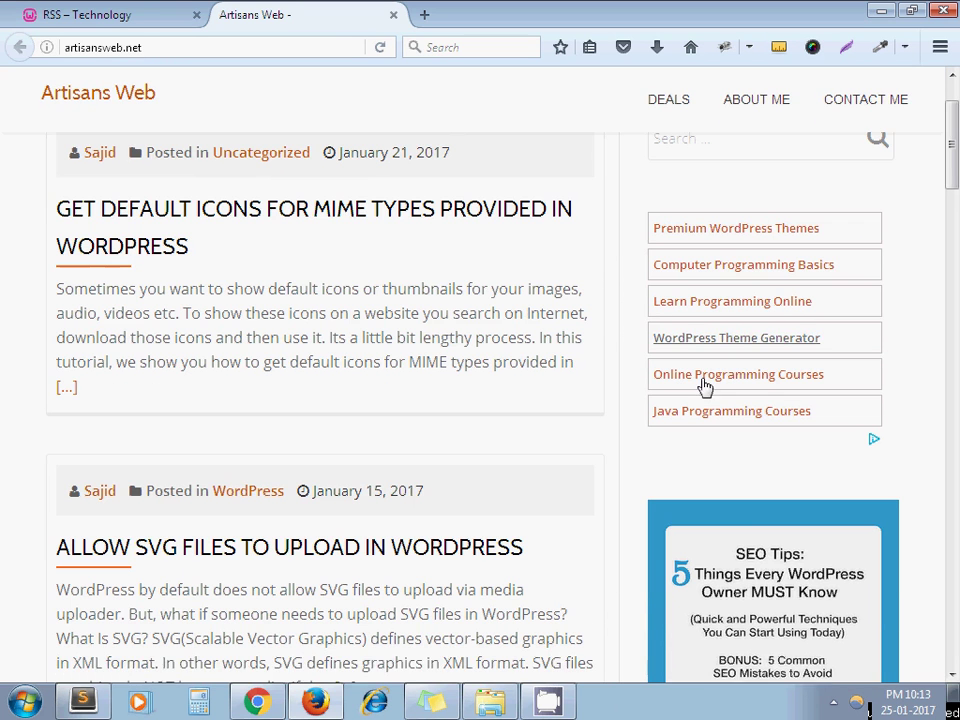
pyautogui.click(93, 10)
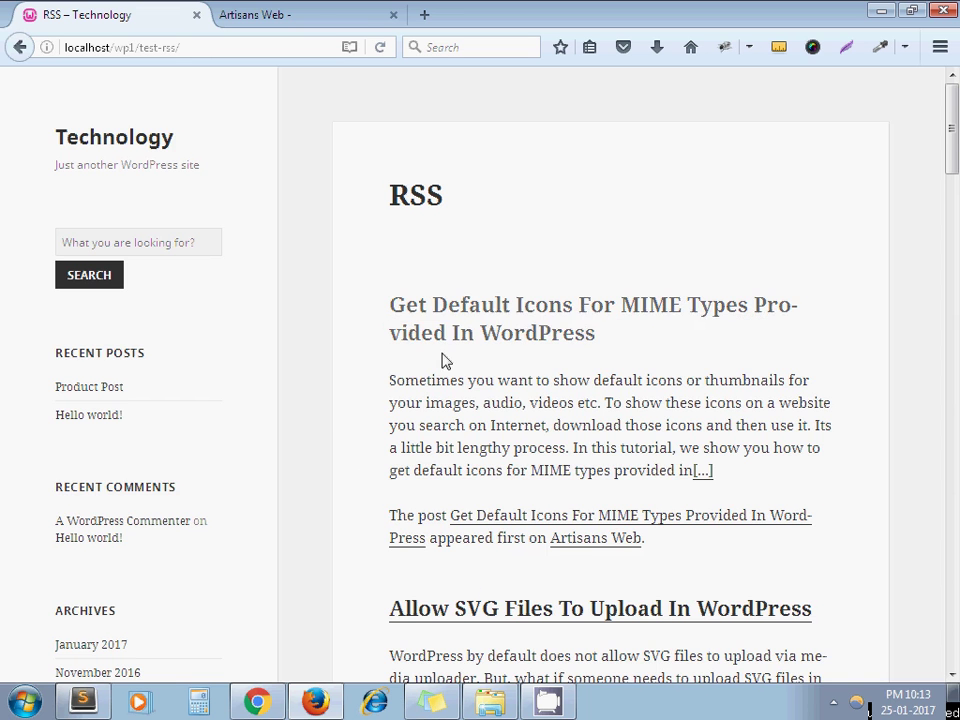
pyautogui.scroll(-2, 343, 316)
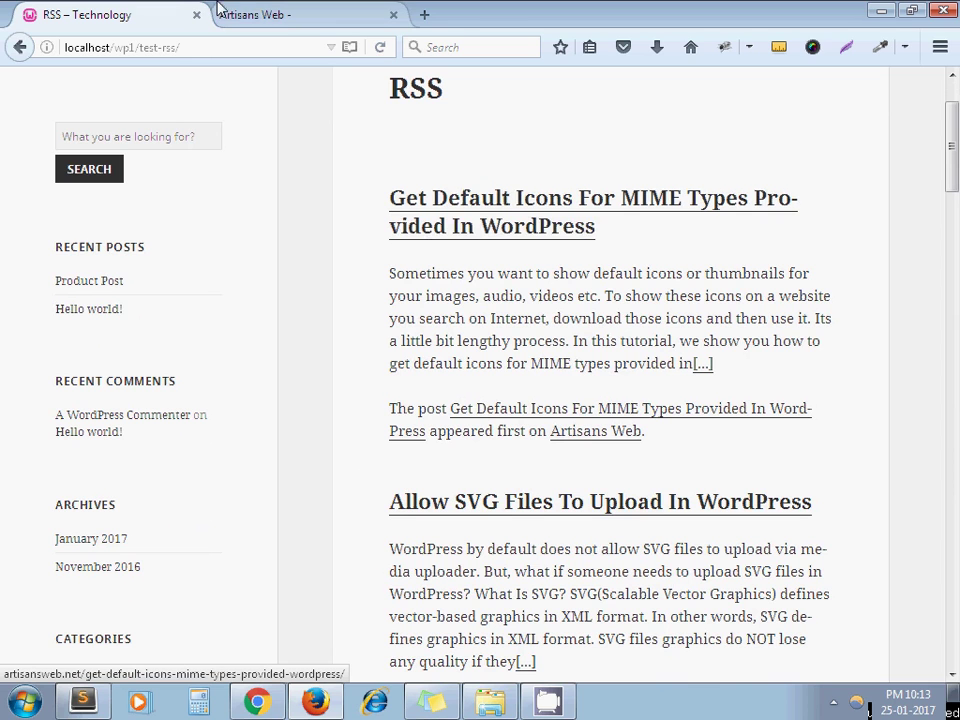
pyautogui.click(253, 14)
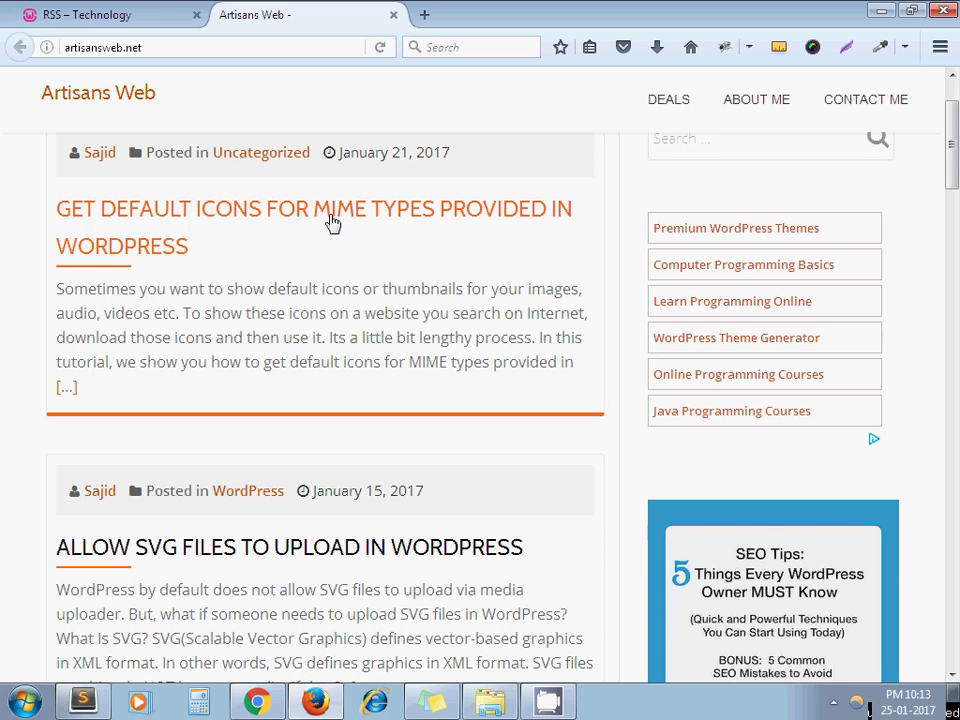
pyautogui.scroll(-2, 11, 355)
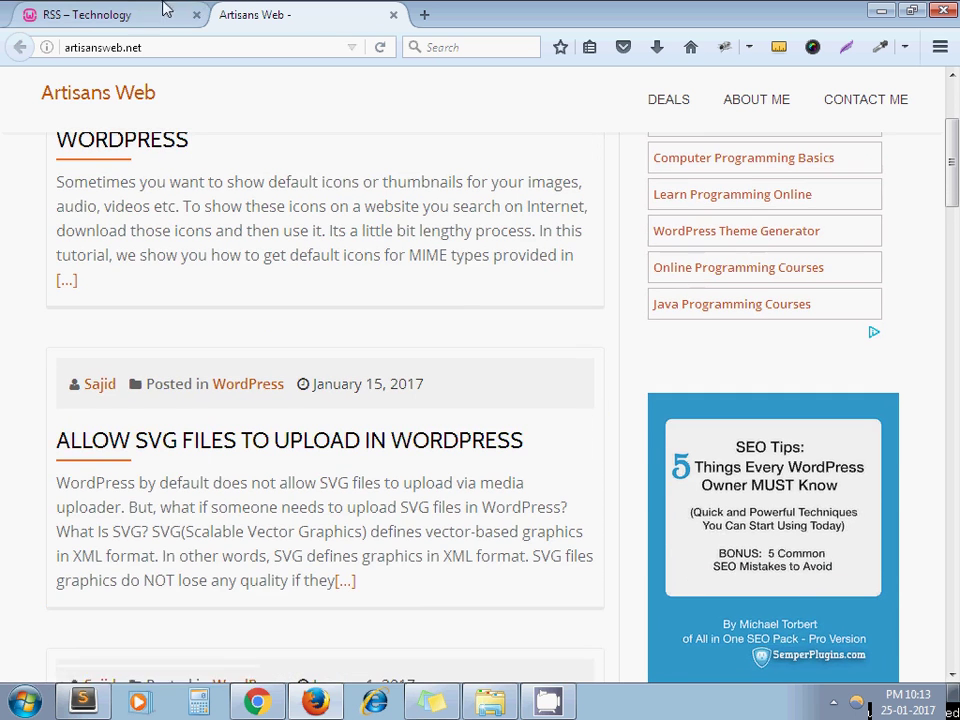
pyautogui.click(120, 12)
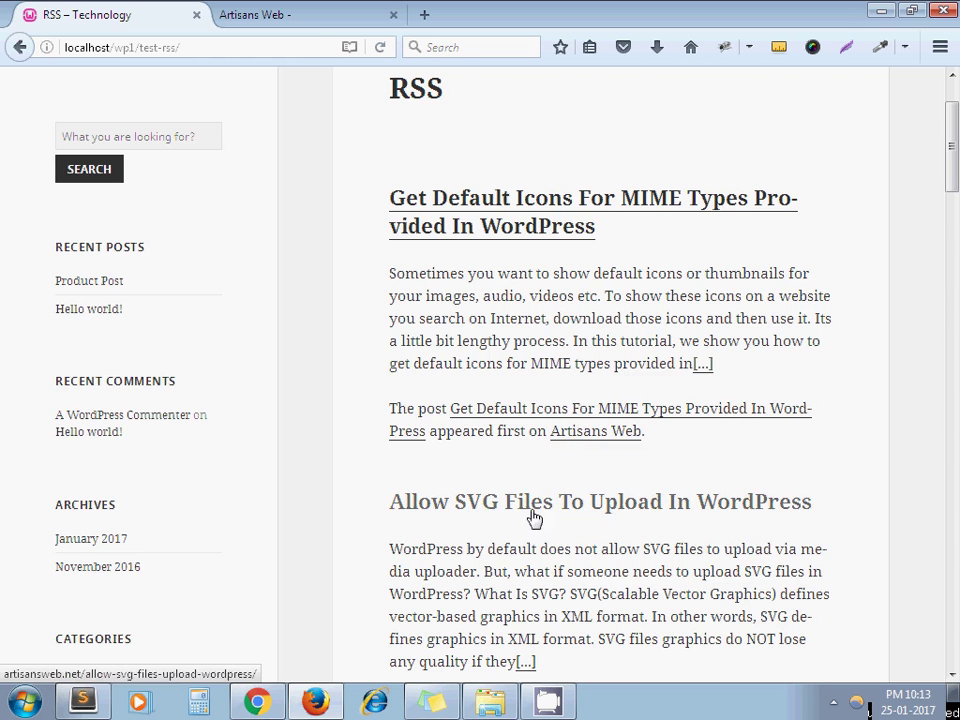
pyautogui.scroll(-8, 535, 517)
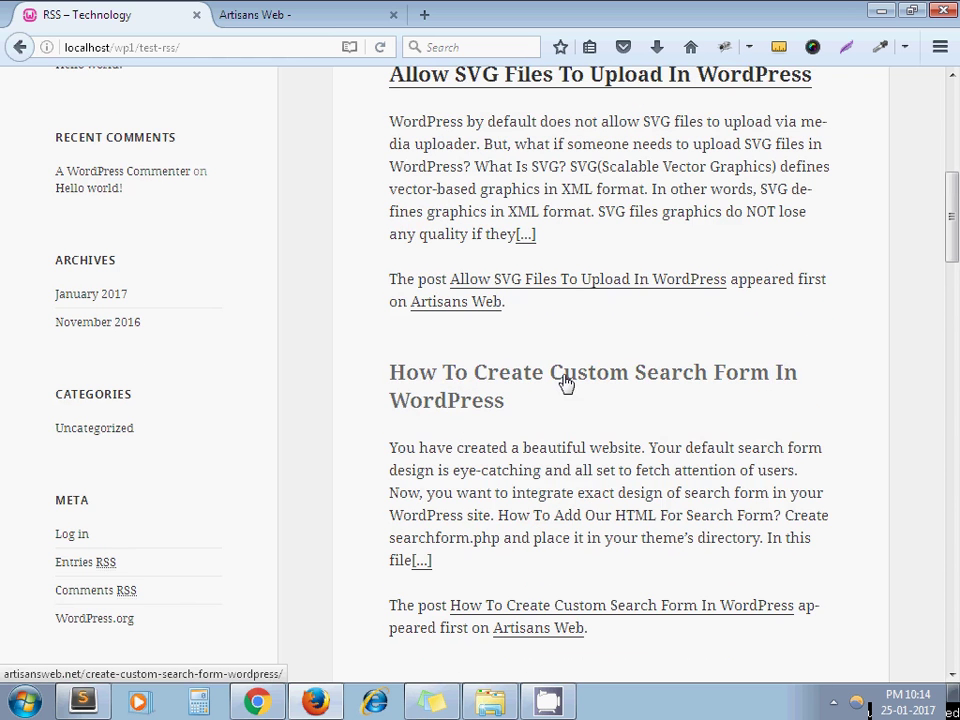
pyautogui.click(230, 12)
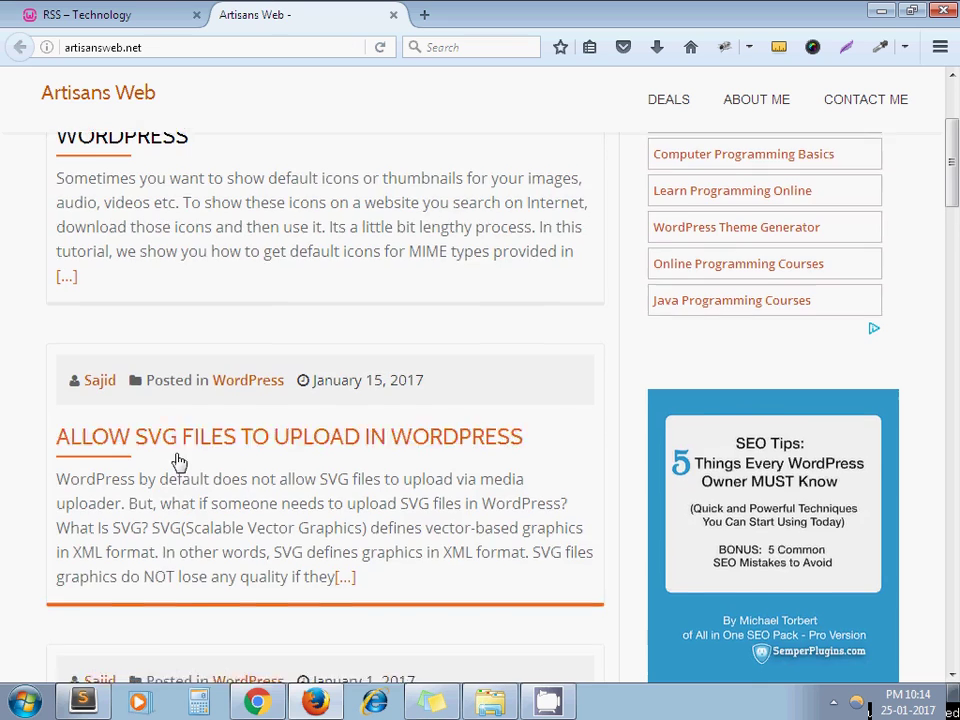
# - Scroll both pages once more, ending on the Artisans Web site tab
pyautogui.scroll(-4, 178, 461)
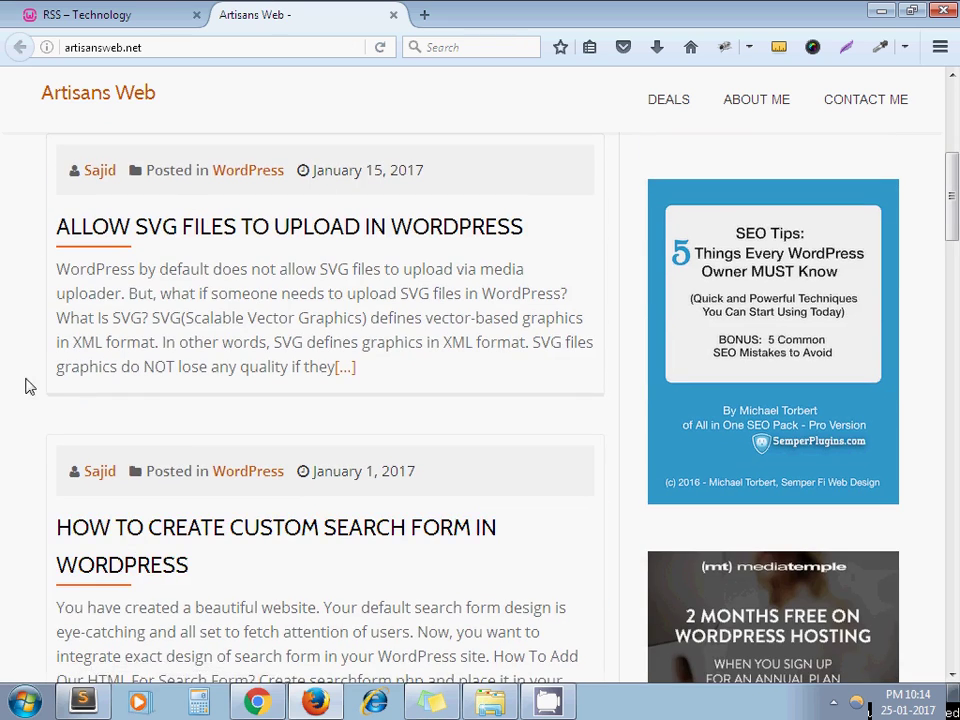
pyautogui.scroll(-2, 30, 386)
pyautogui.hotkey('ctrl', 'pageup')
pyautogui.scroll(10, 317, 420)
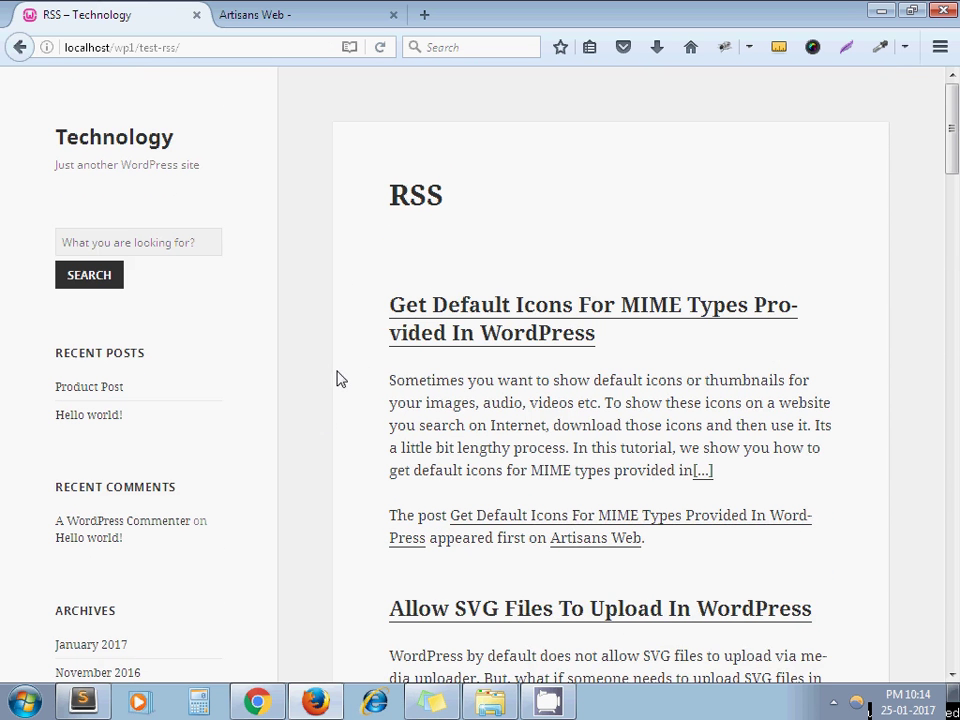
pyautogui.click(295, 10)
pyautogui.scroll(5, 81, 418)
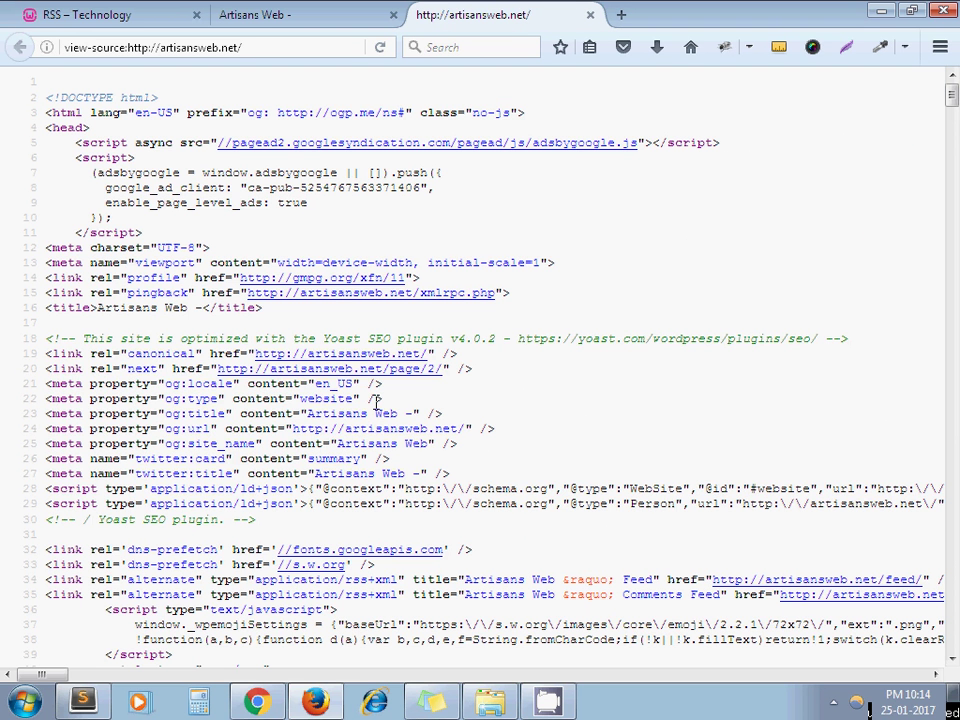
# - Search the Artisans Web page source for 'rss' to locate the feed address
pyautogui.hotkey('ctrl', 'f')
pyautogui.write('rss')
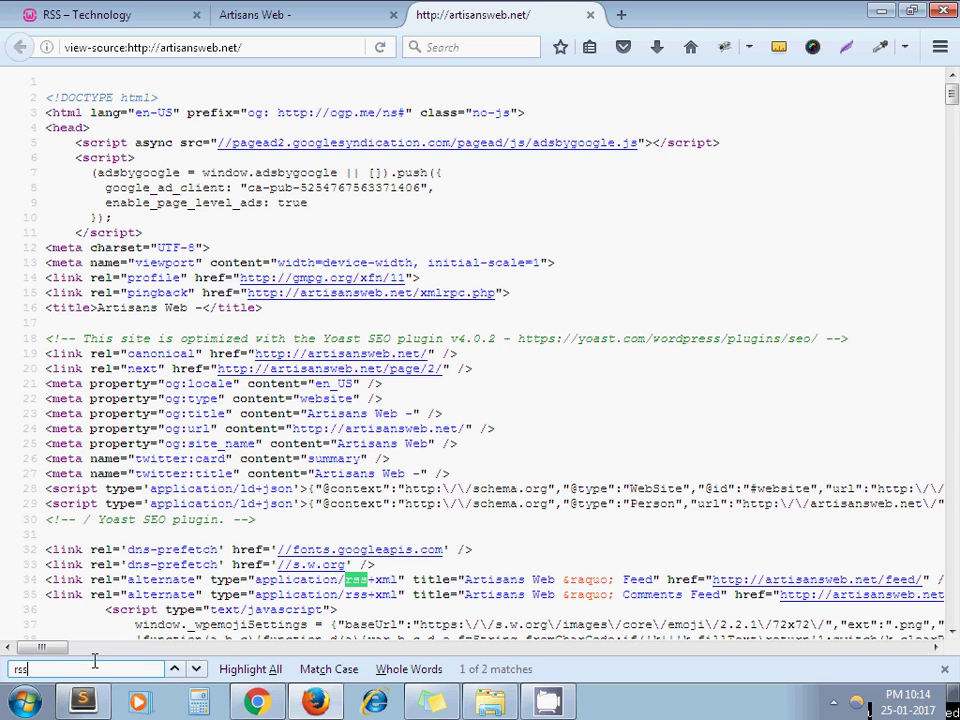
pyautogui.moveTo(50, 650); pyautogui.dragTo(88, 664)
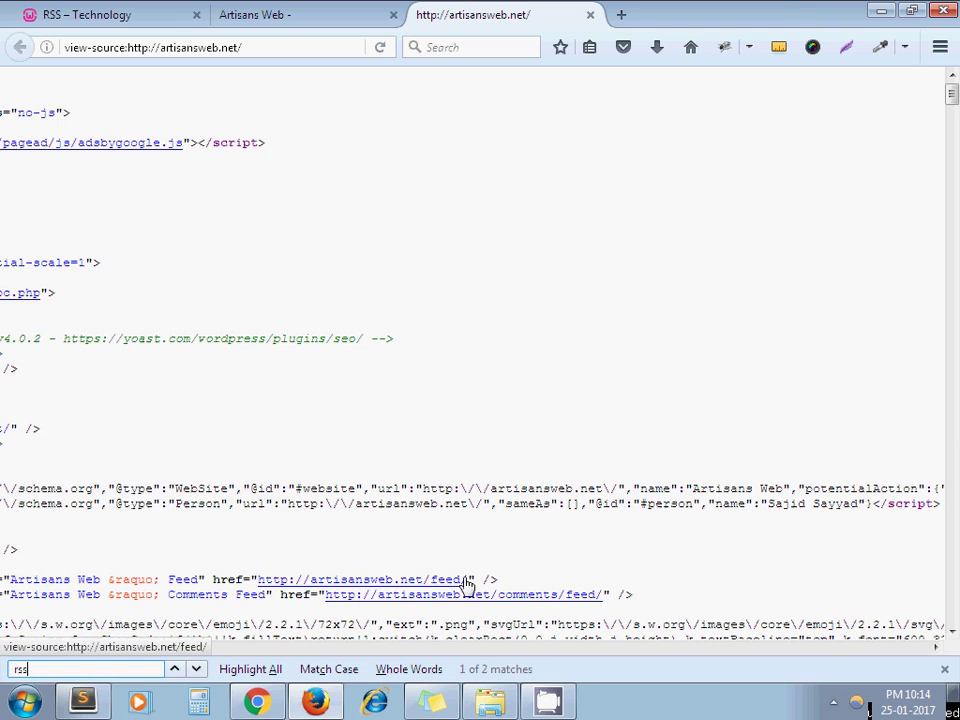
# - Open artisansweb.net/feed/ in a new tab, without the 'view-source:' prefix, as a normal page
pyautogui.middleClick(392, 580)
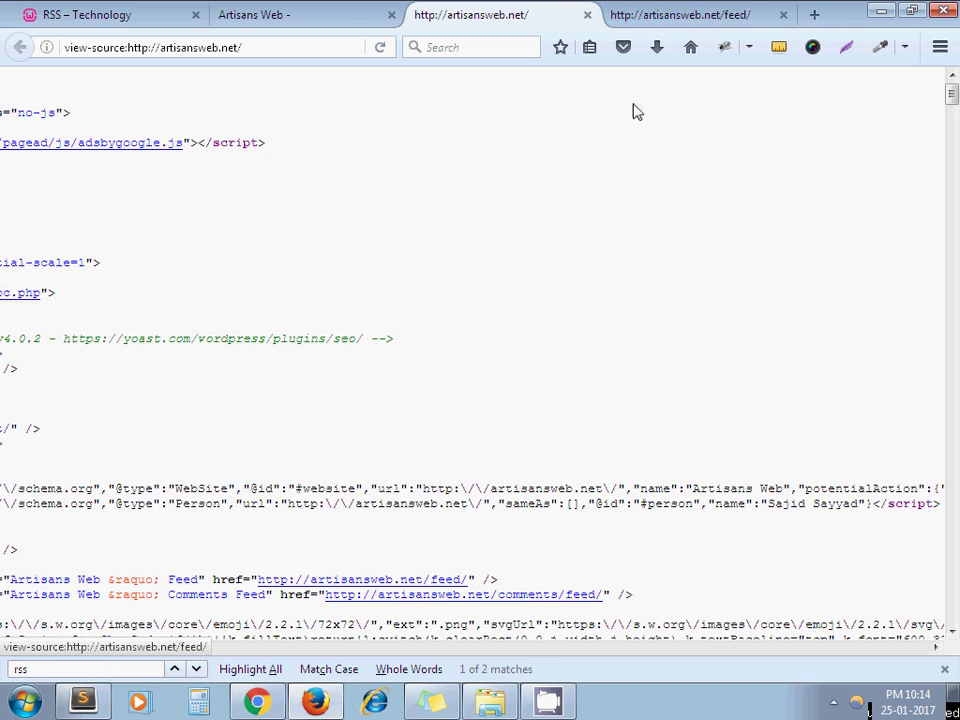
pyautogui.click(675, 14)
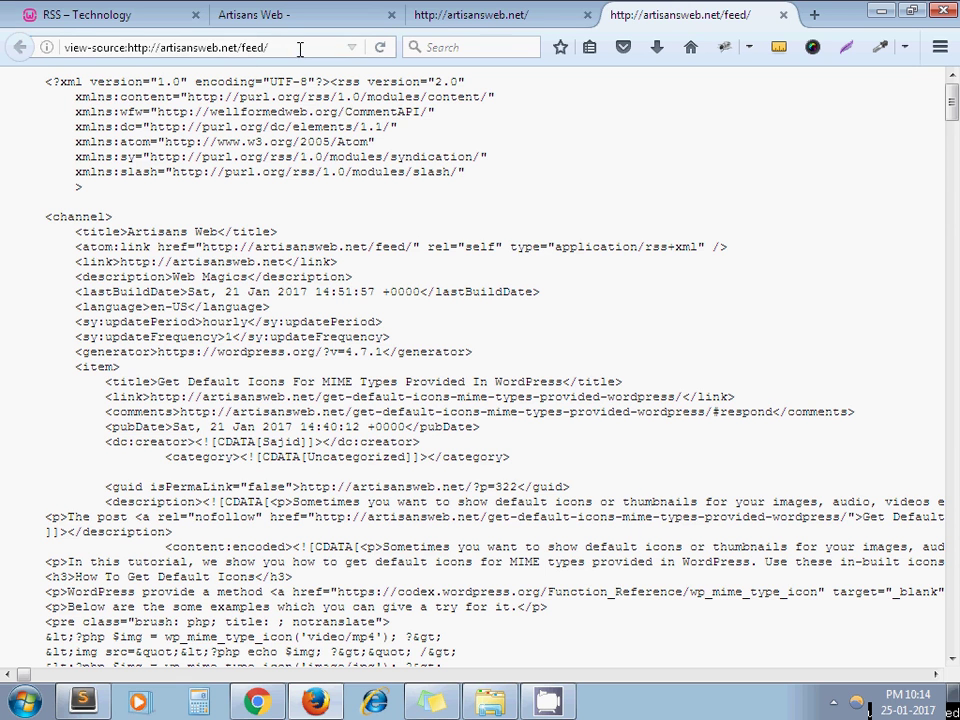
pyautogui.moveTo(340, 47); pyautogui.dragTo(72, 96)
pyautogui.click(73, 96)
pyautogui.moveTo(126, 47); pyautogui.dragTo(40, 45)
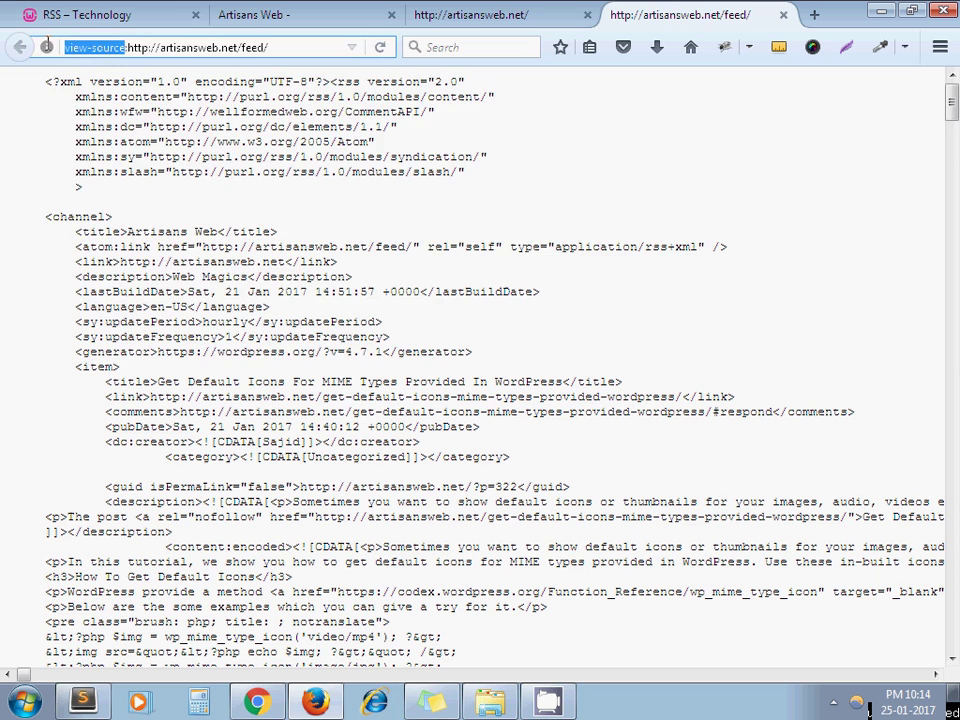
pyautogui.press('BackSpace')
pyautogui.press('Delete')
pyautogui.press('Return')
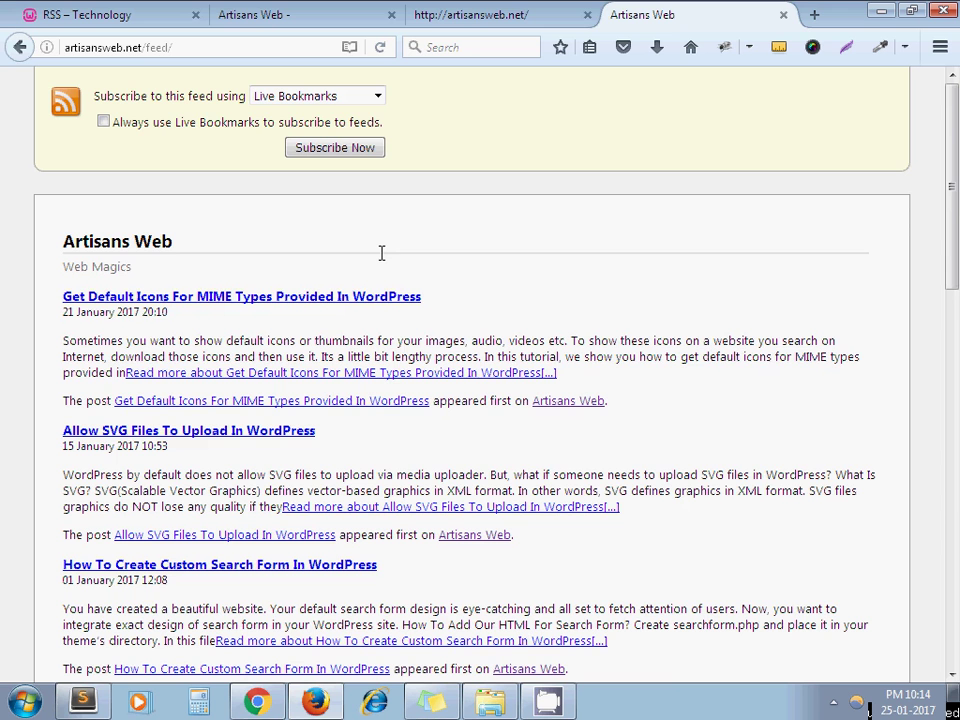
# - Review the rendered Artisans Web feed posts, then return to the local RSS page
pyautogui.scroll(-2, 5, 320)
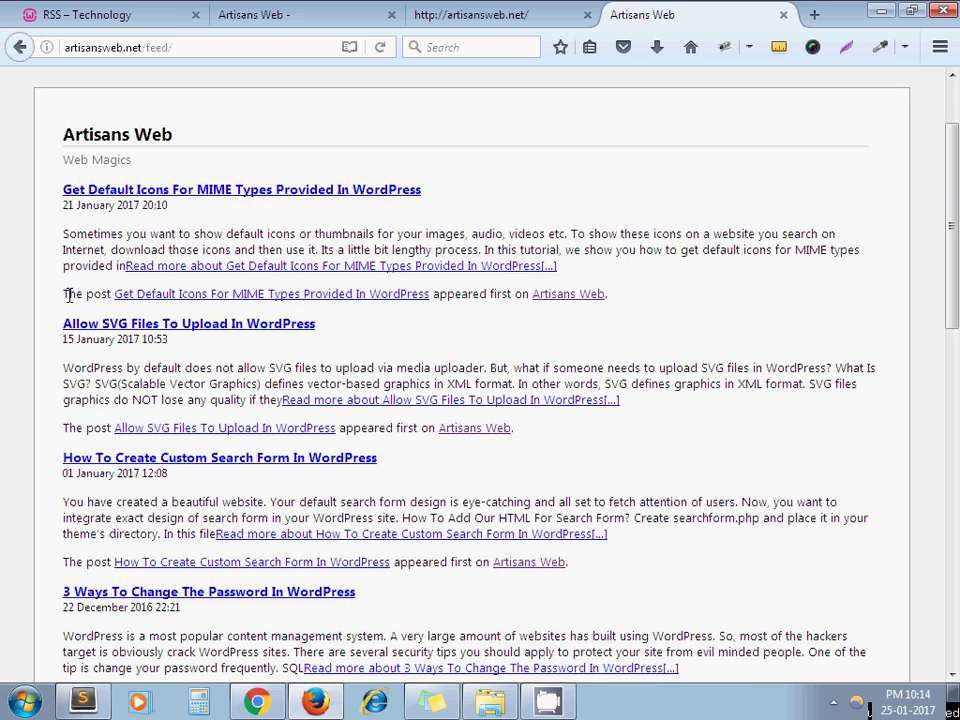
pyautogui.click(317, 10)
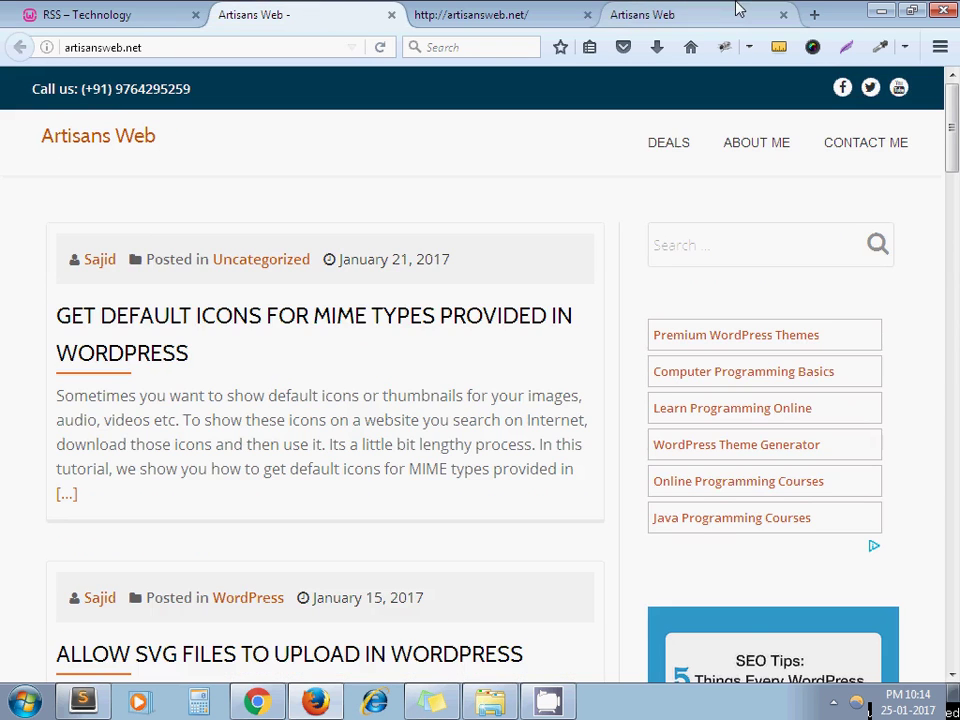
pyautogui.click(676, 8)
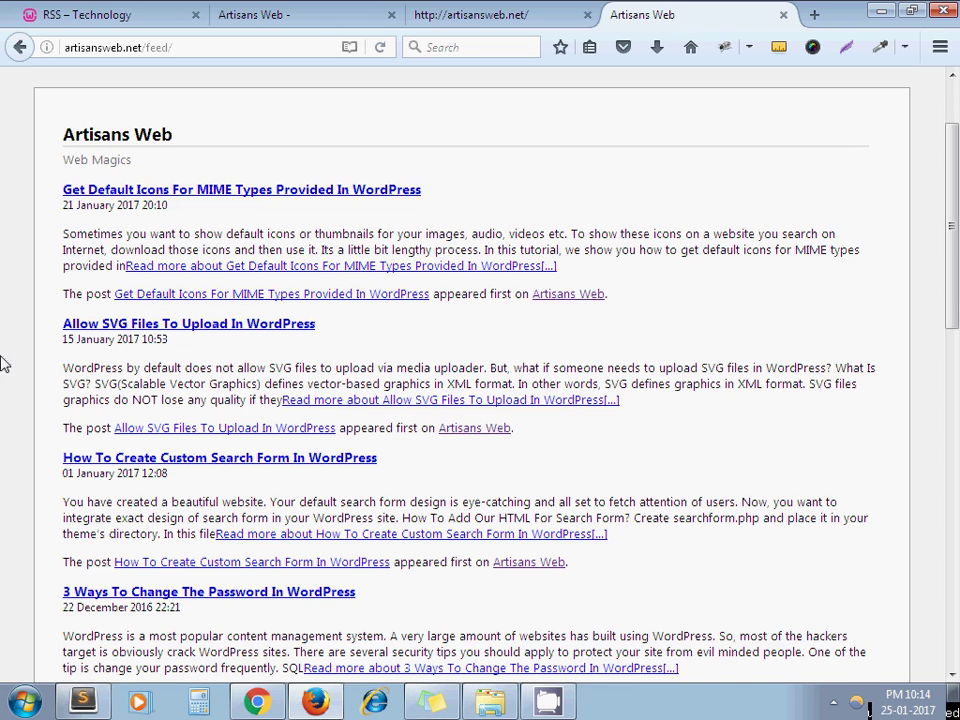
pyautogui.scroll(1, 18, 377)
pyautogui.scroll(1, 18, 377)
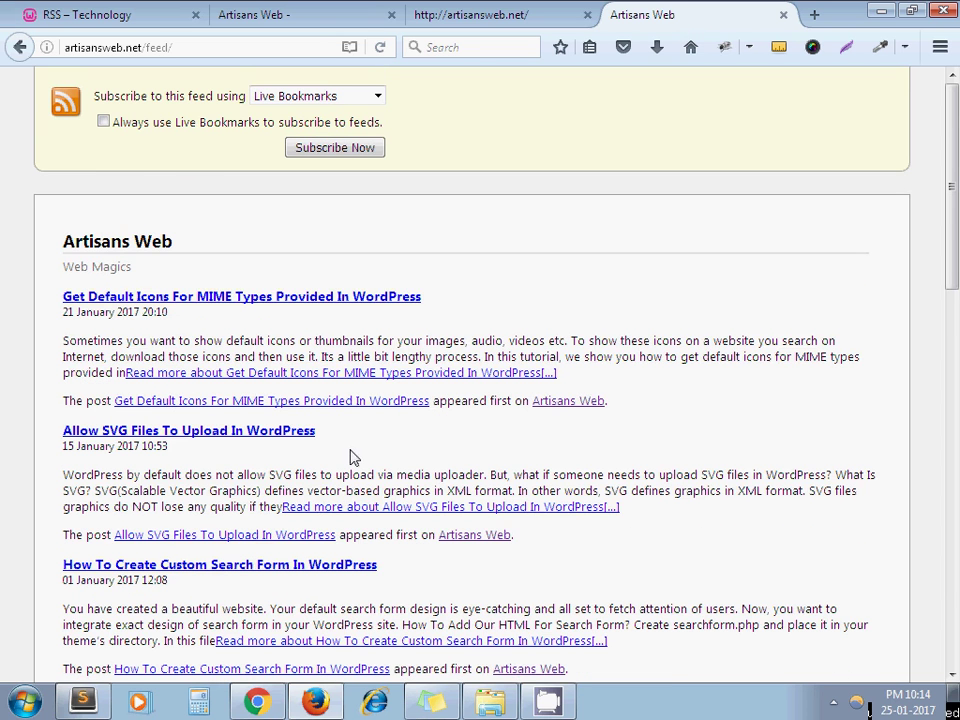
pyautogui.click(166, 12)
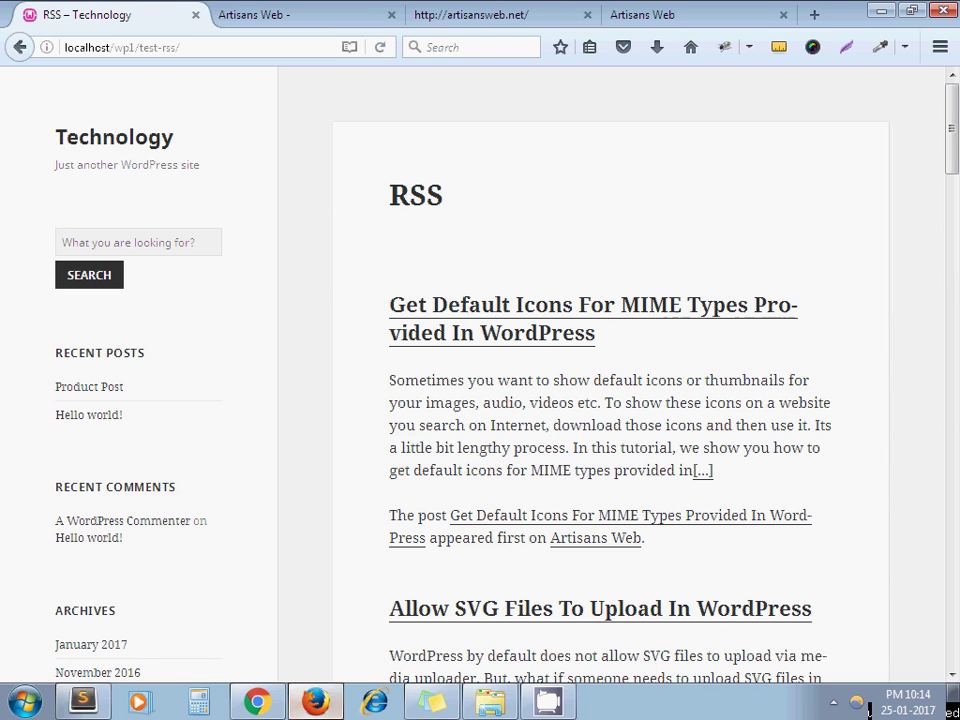
pyautogui.click(83, 701)
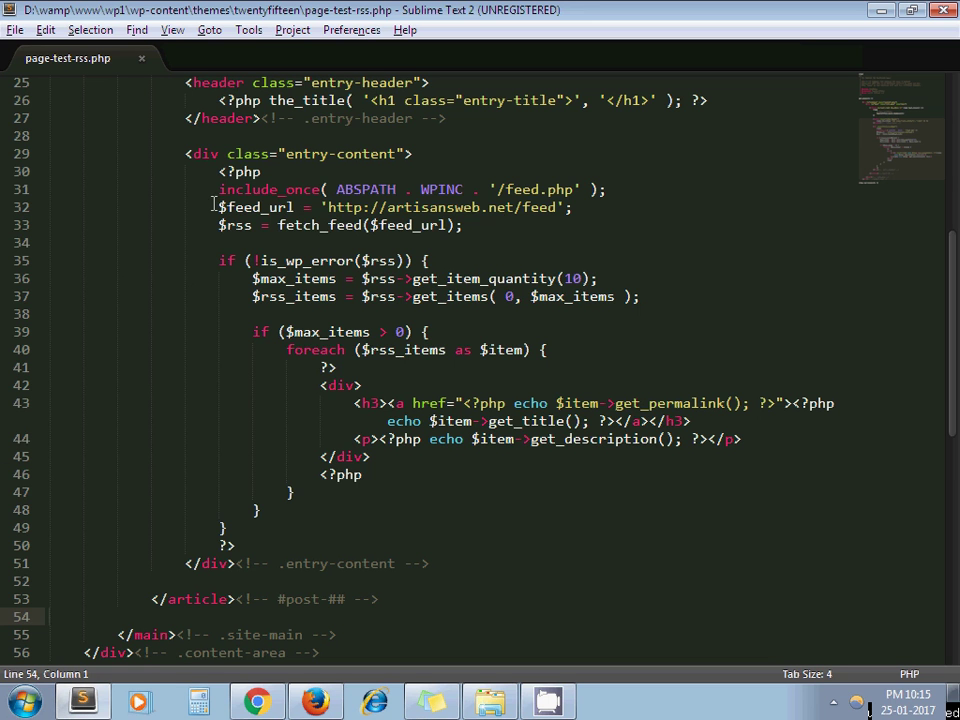
pyautogui.moveTo(219, 171); pyautogui.dragTo(244, 546)
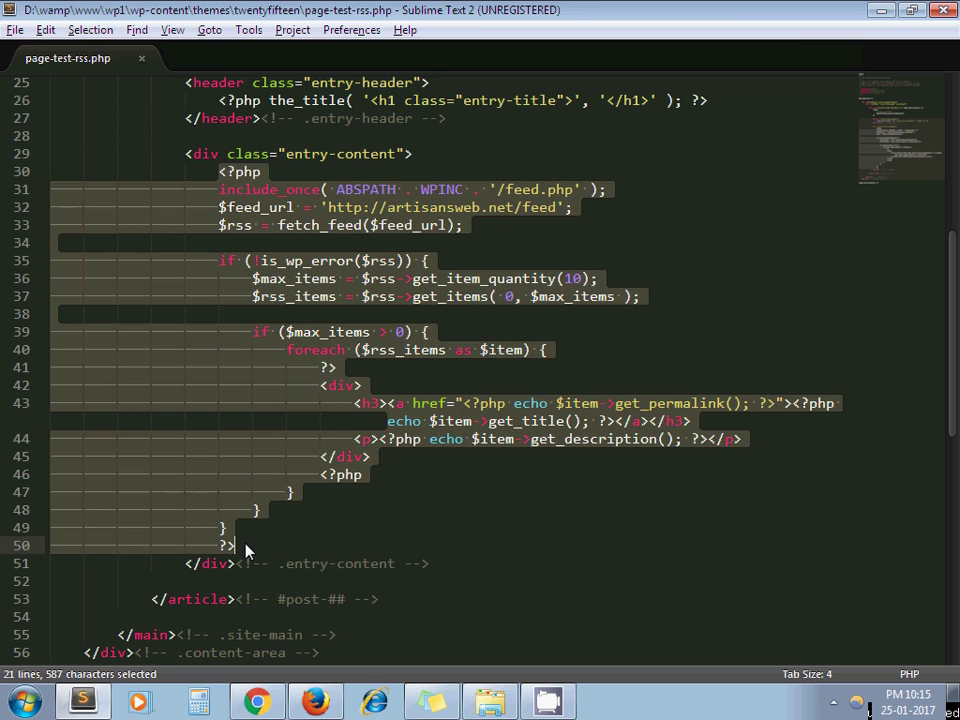
pyautogui.click(244, 548)
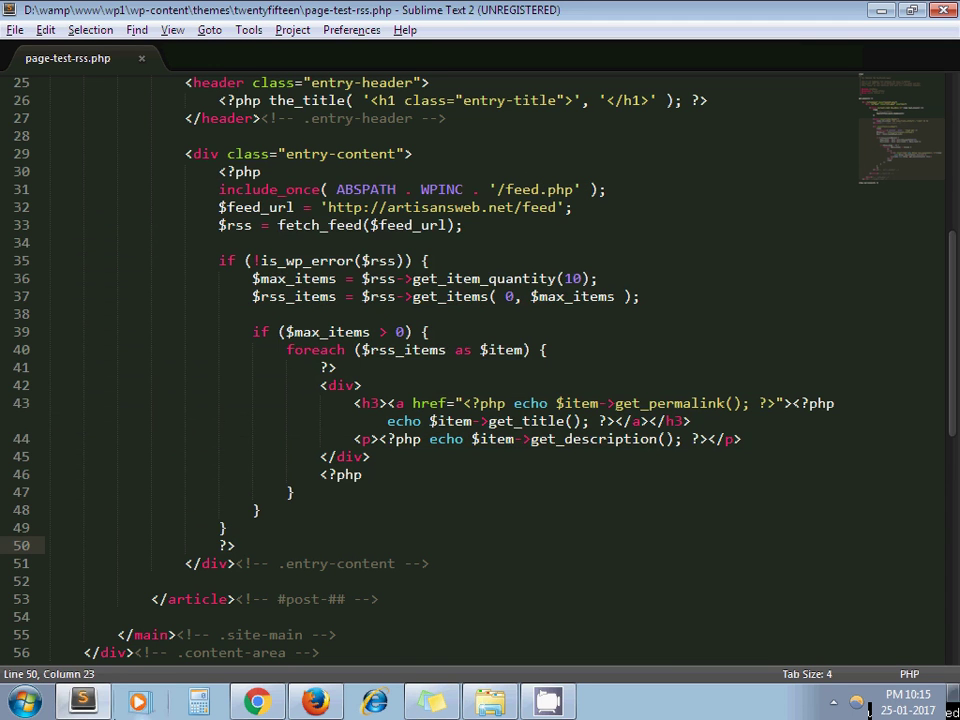
# - Browse Explorer to wp1\wp-includes and select the feed.php file
pyautogui.click(490, 703)
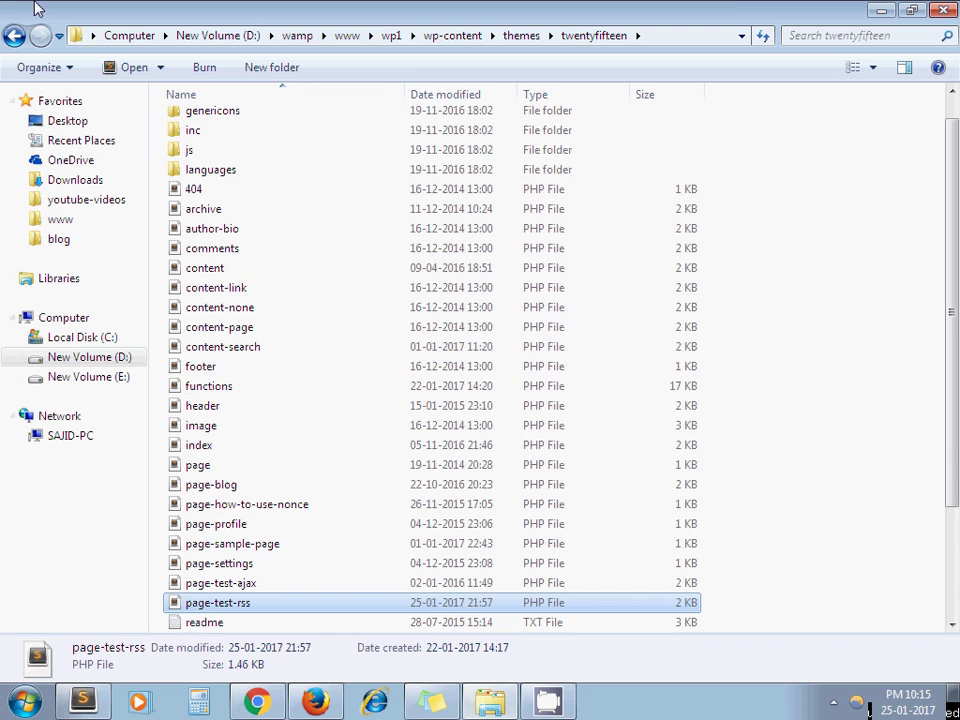
pyautogui.click(390, 36)
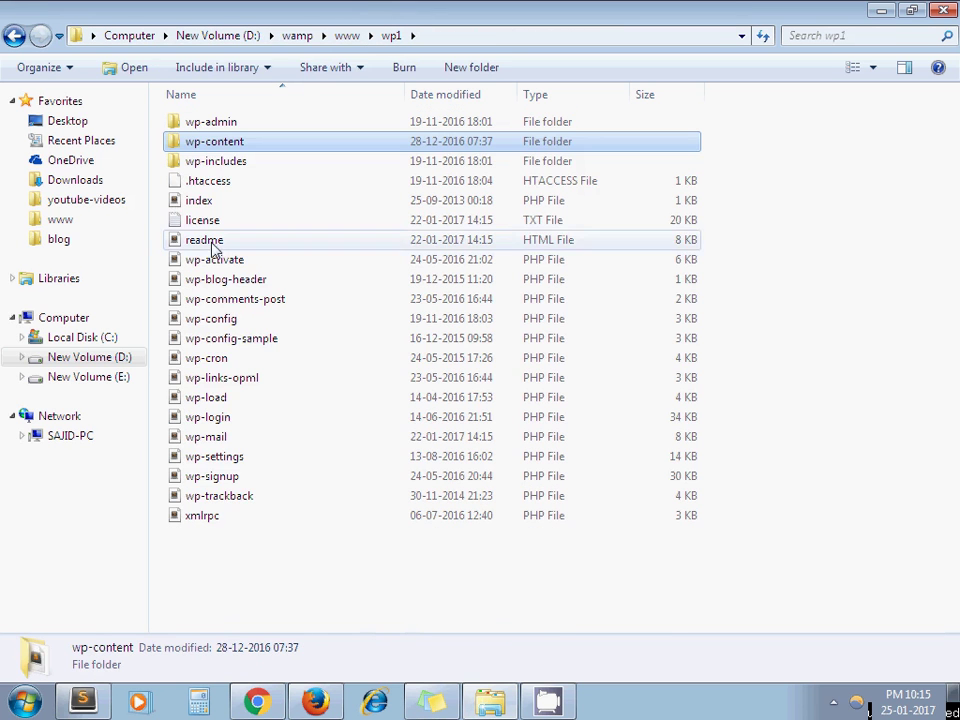
pyautogui.doubleClick(230, 166)
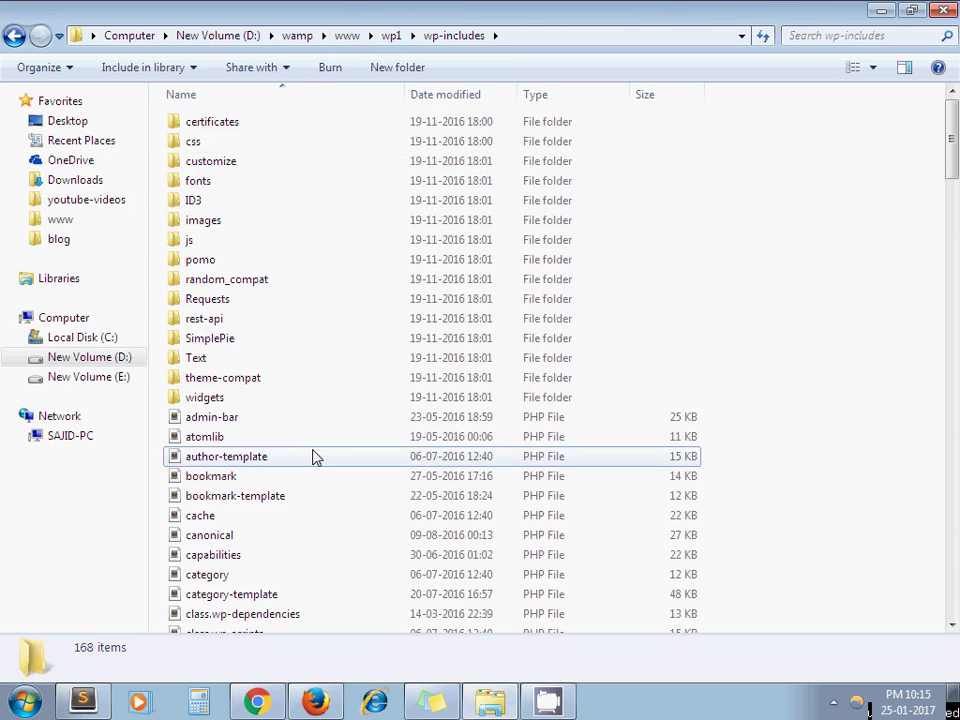
pyautogui.click(313, 456)
pyautogui.press('f')
pyautogui.press('Down')
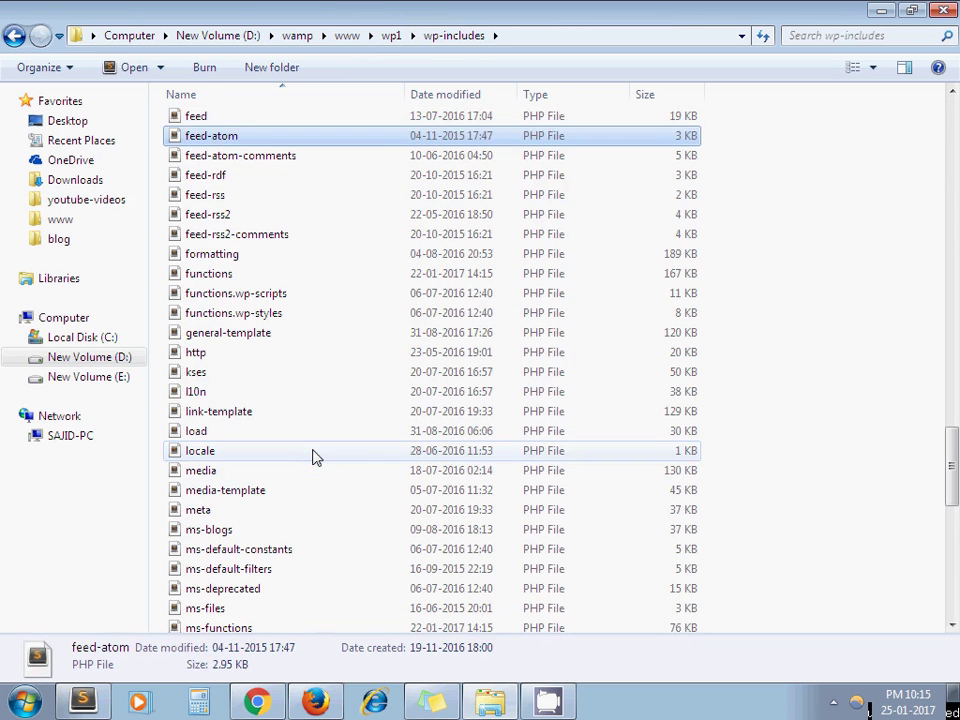
# - Open feed.php in Sublime Text, then go back to page-test-rss.php's feed URL line
pyautogui.doubleClick(248, 118)
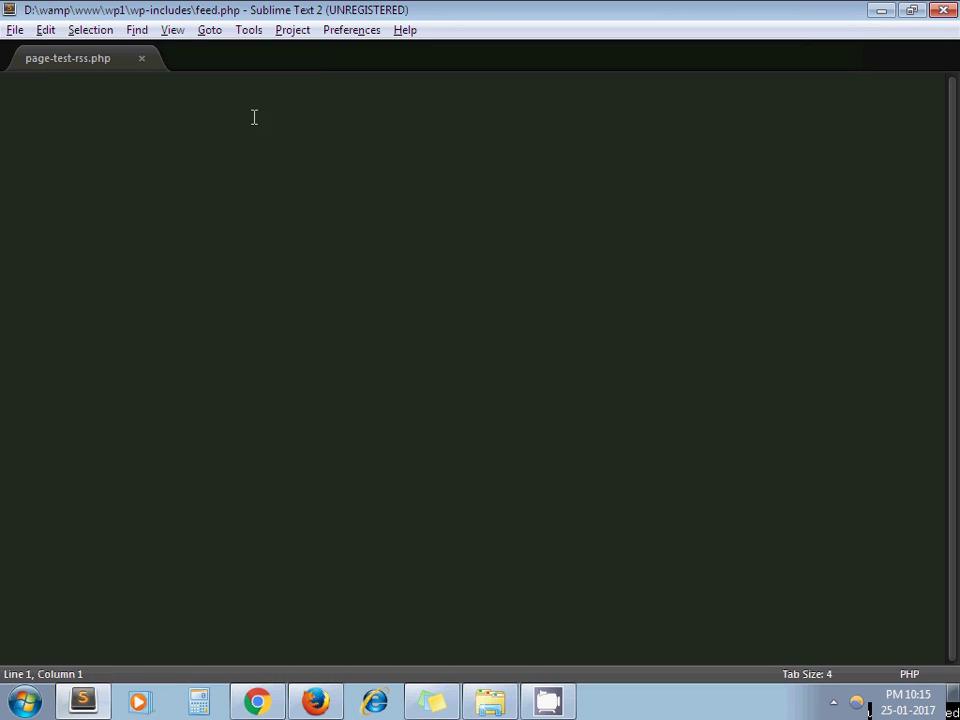
pyautogui.click(404, 427)
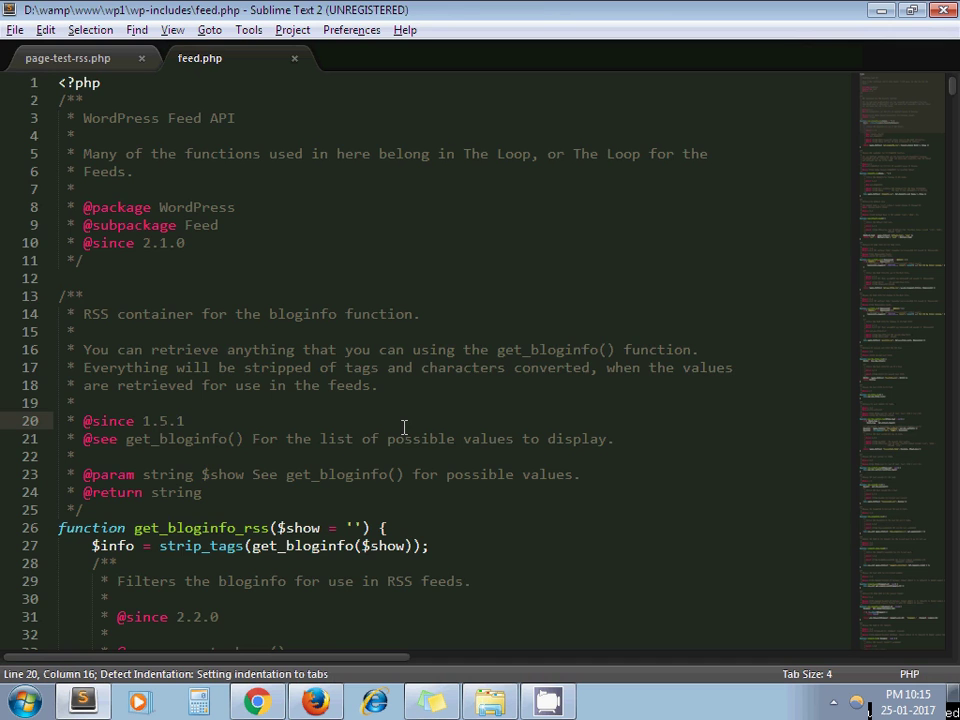
pyautogui.click(34, 51)
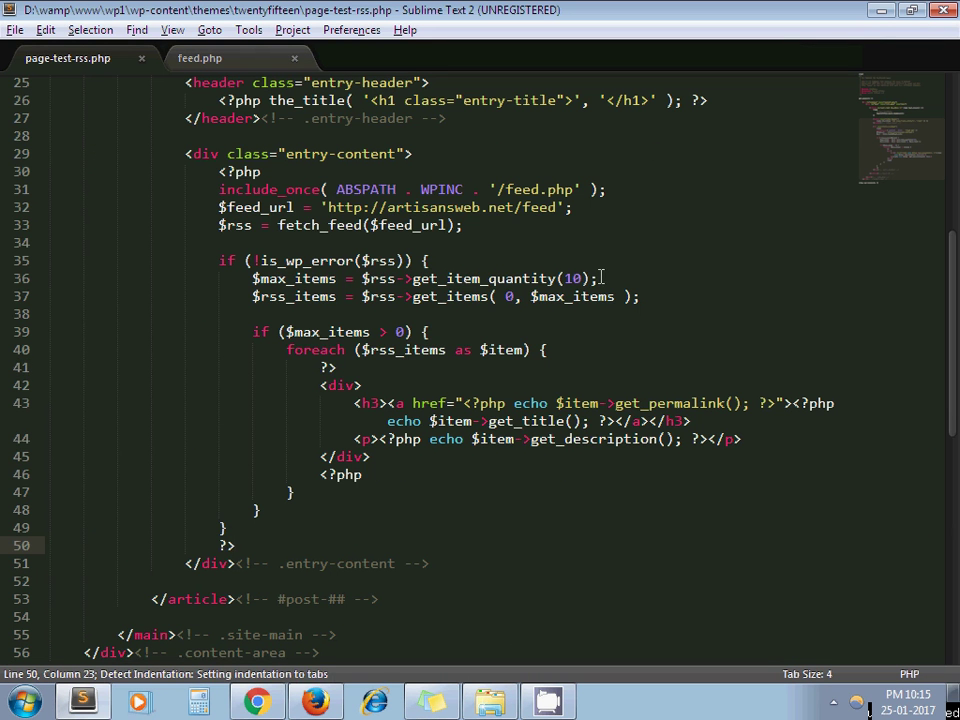
pyautogui.click(372, 207)
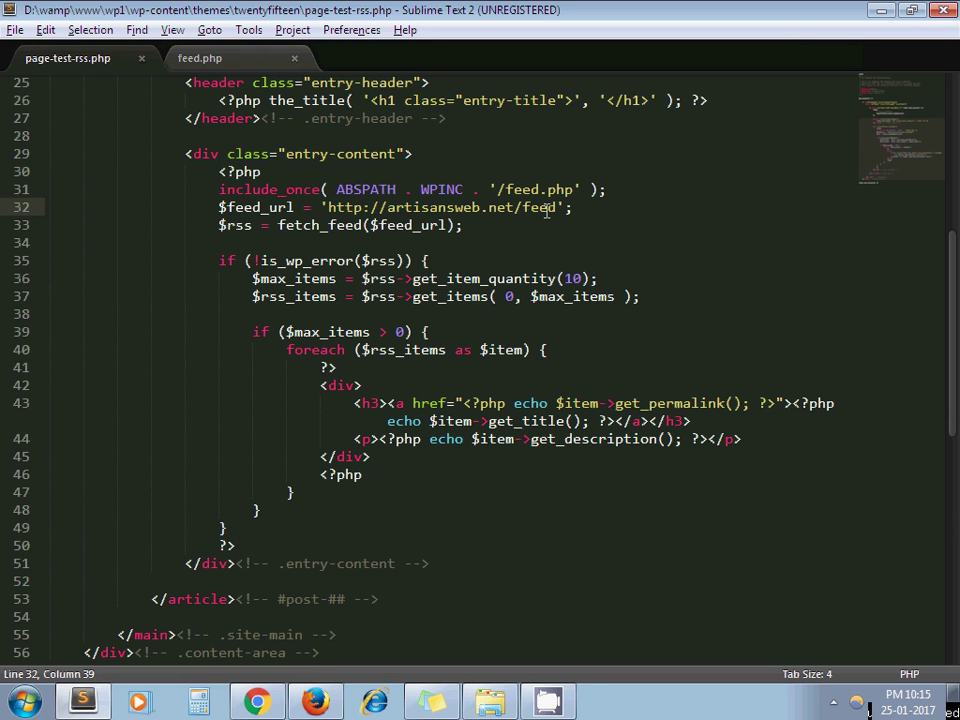
# - Check the artisansweb.net feed in Firefox, then select fetch_feed in the template
pyautogui.click(315, 702)
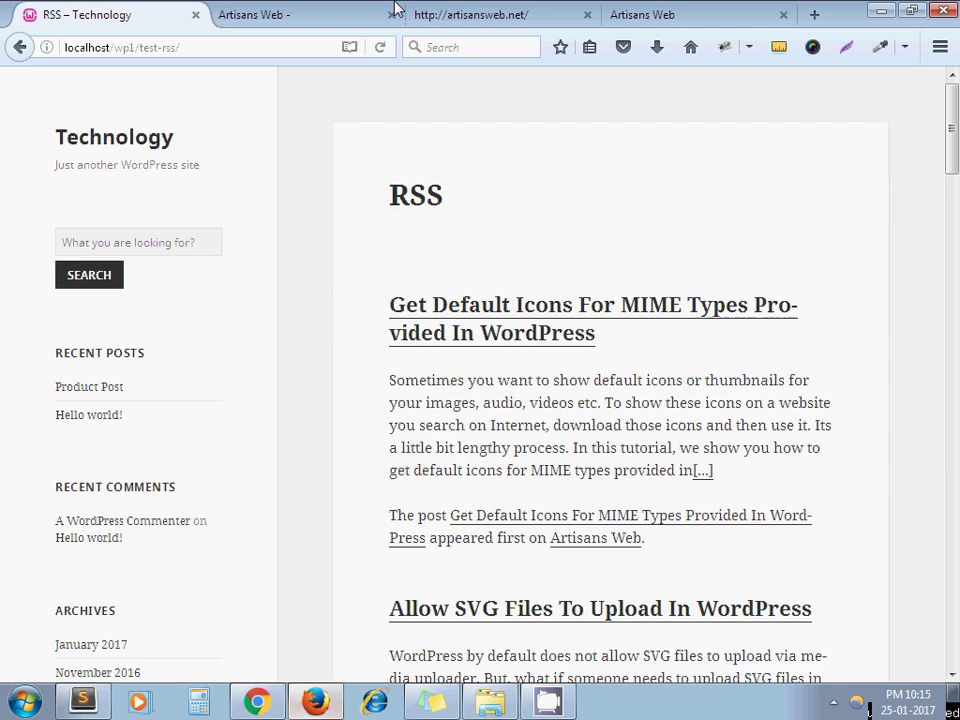
pyautogui.click(632, 10)
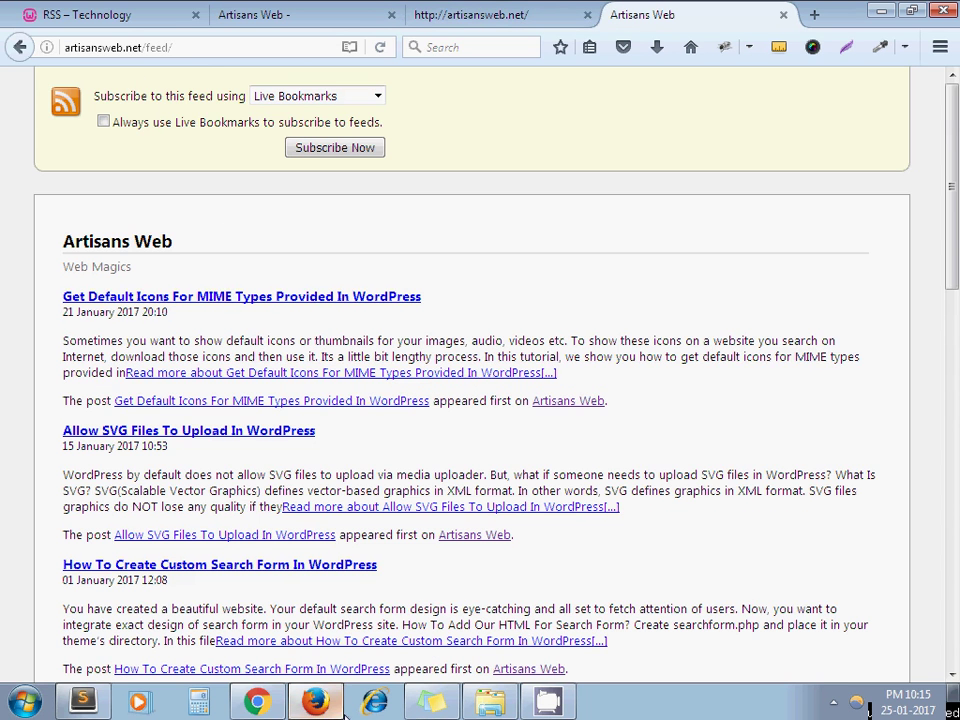
pyautogui.click(93, 707)
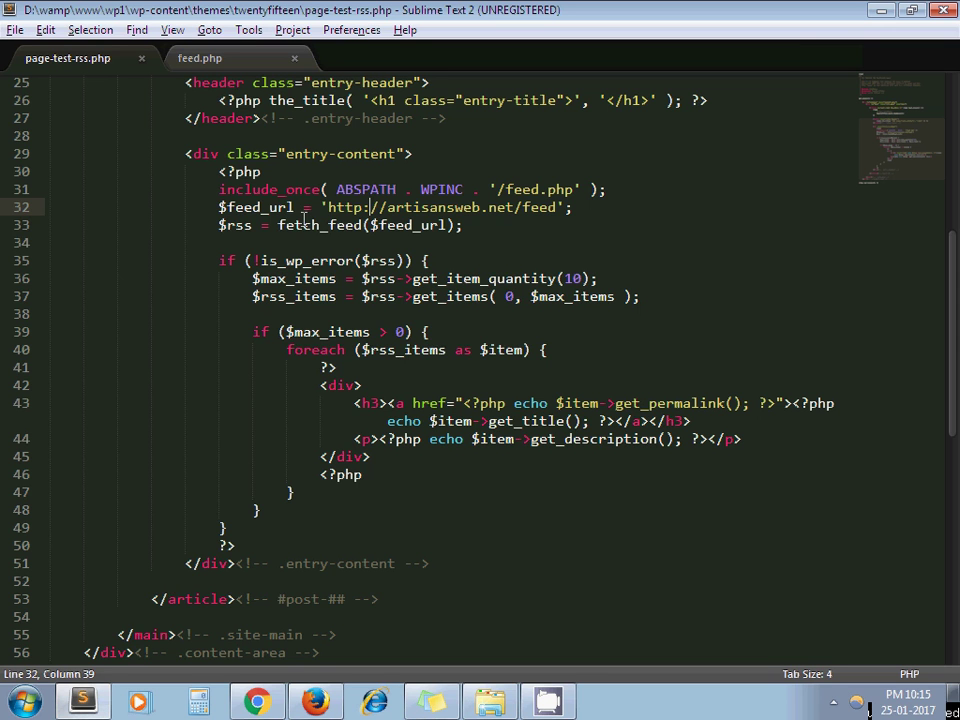
pyautogui.doubleClick(311, 224)
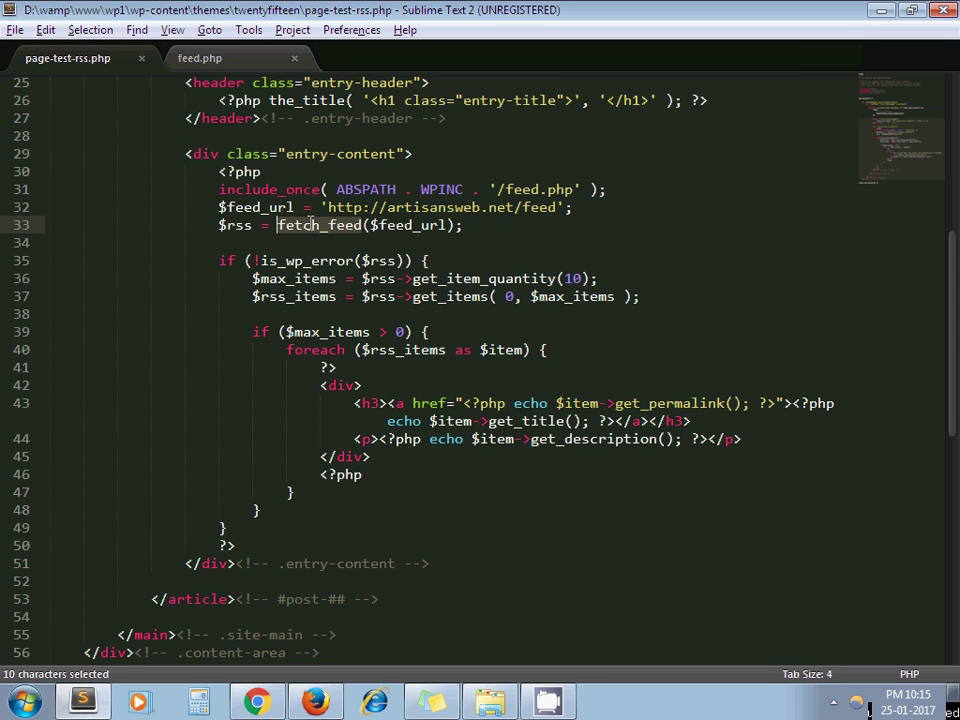
# - Find the fetch_feed definition at line 665 of feed.php and select SimplePie
pyautogui.hotkey('ctrl', 'f')
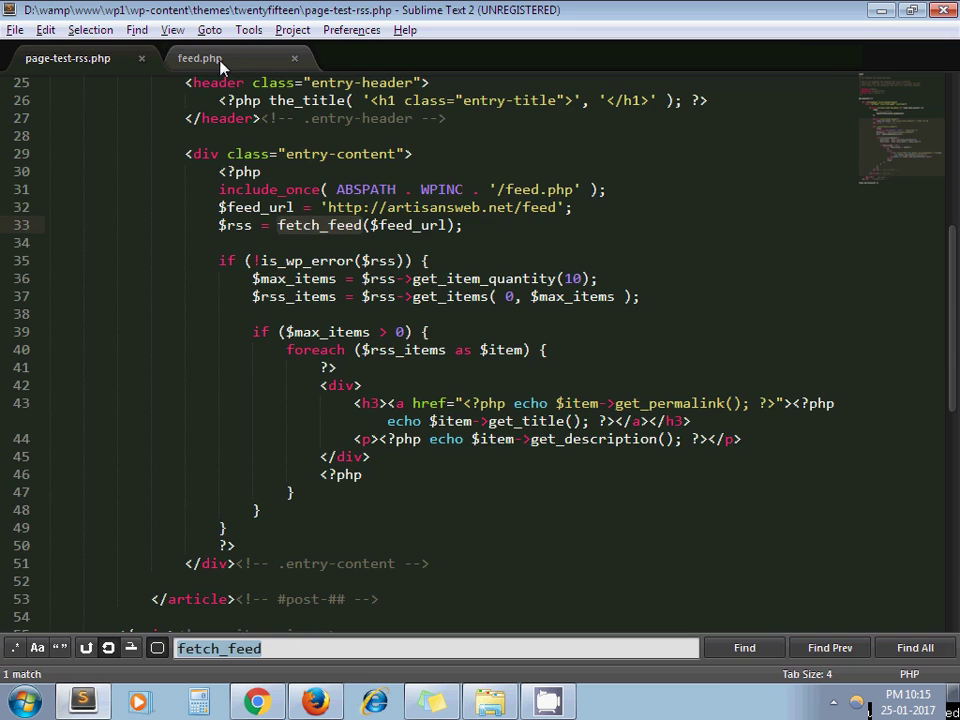
pyautogui.click(218, 60)
pyautogui.click(741, 647)
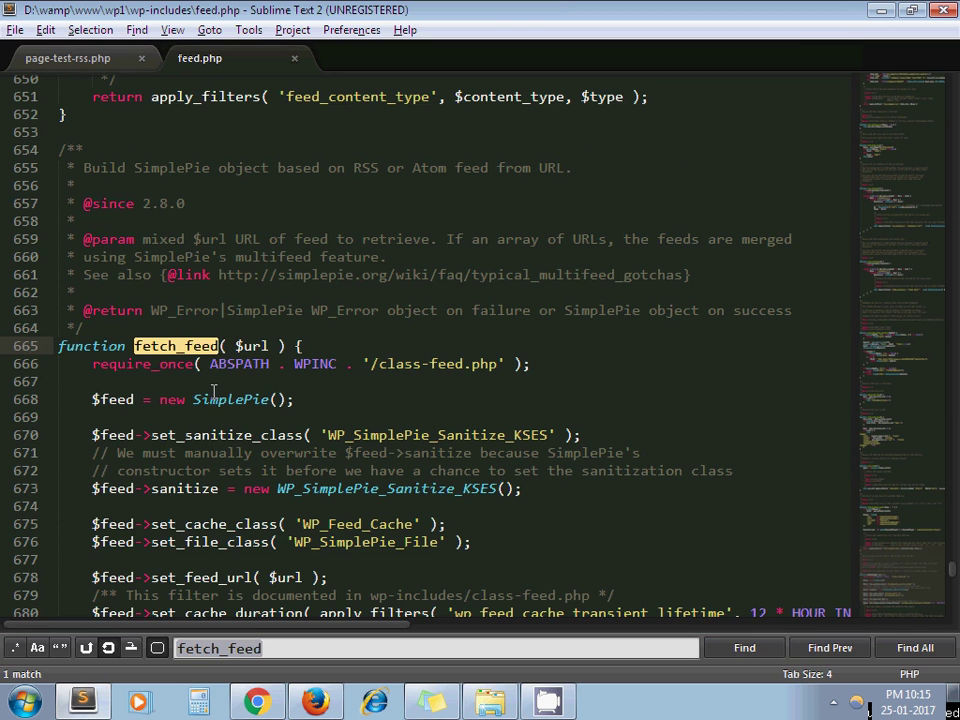
pyautogui.doubleClick(222, 404)
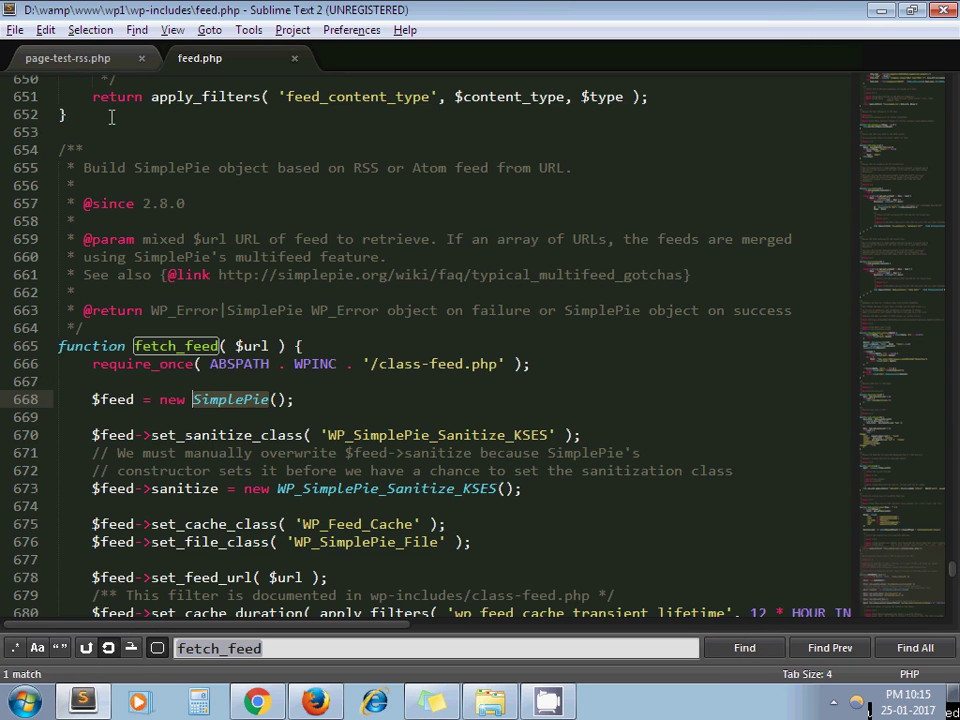
# - Web-search the copied word SimplePie in a new Firefox tab and open simplepie.org
pyautogui.hotkey('ctrl', 'c')
pyautogui.hotkey('alt', 'Tab')
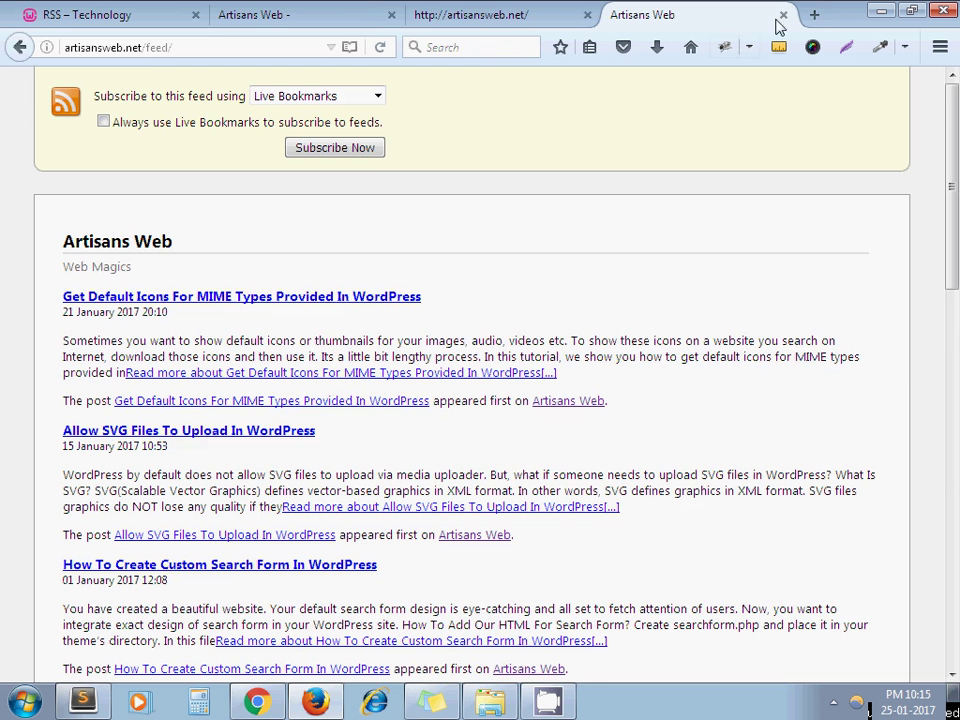
pyautogui.click(814, 14)
pyautogui.click(439, 46)
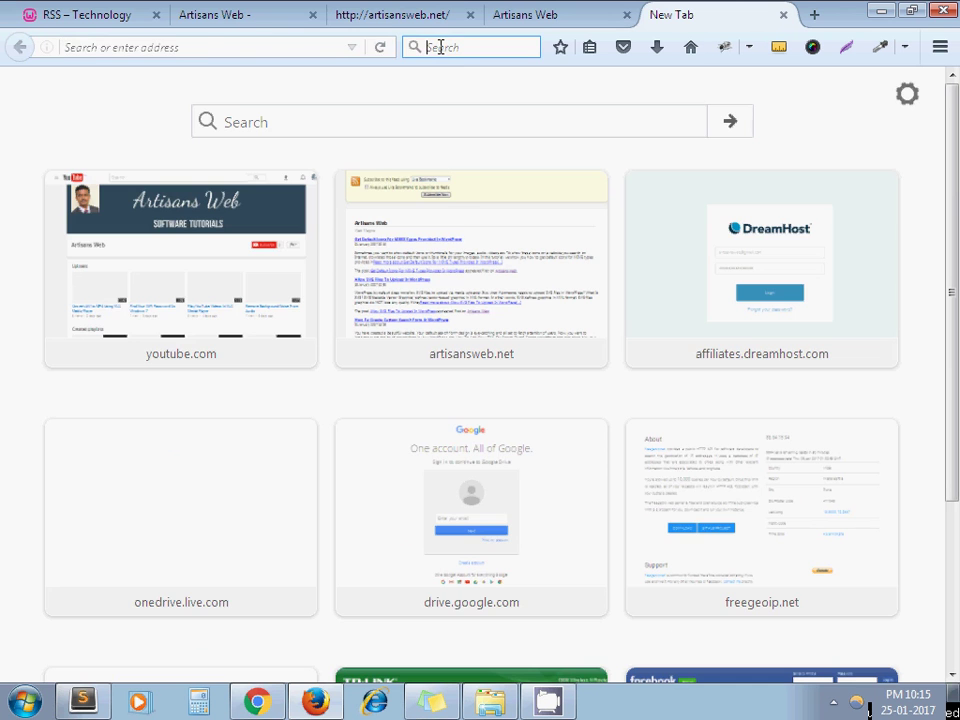
pyautogui.hotkey('ctrl', 'v')
pyautogui.press('Return')
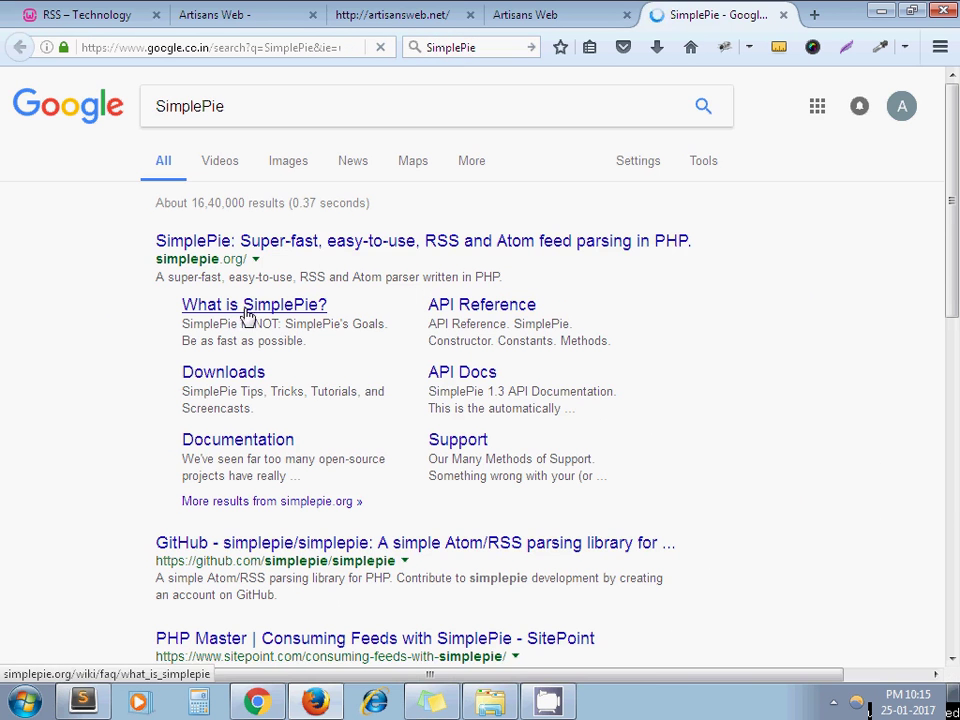
pyautogui.click(293, 249)
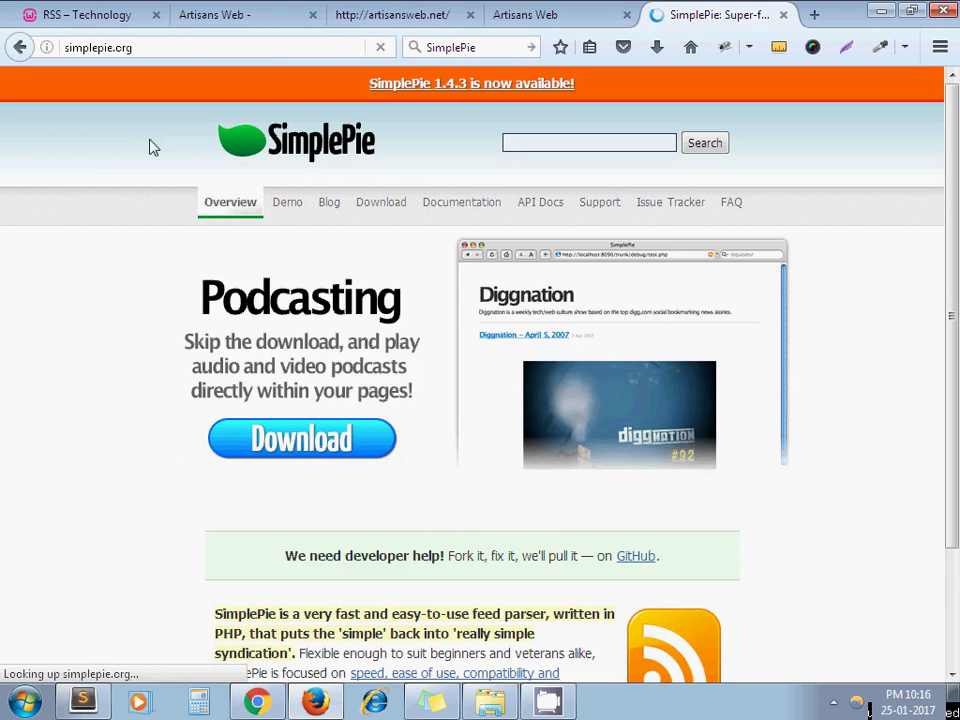
pyautogui.click(88, 14)
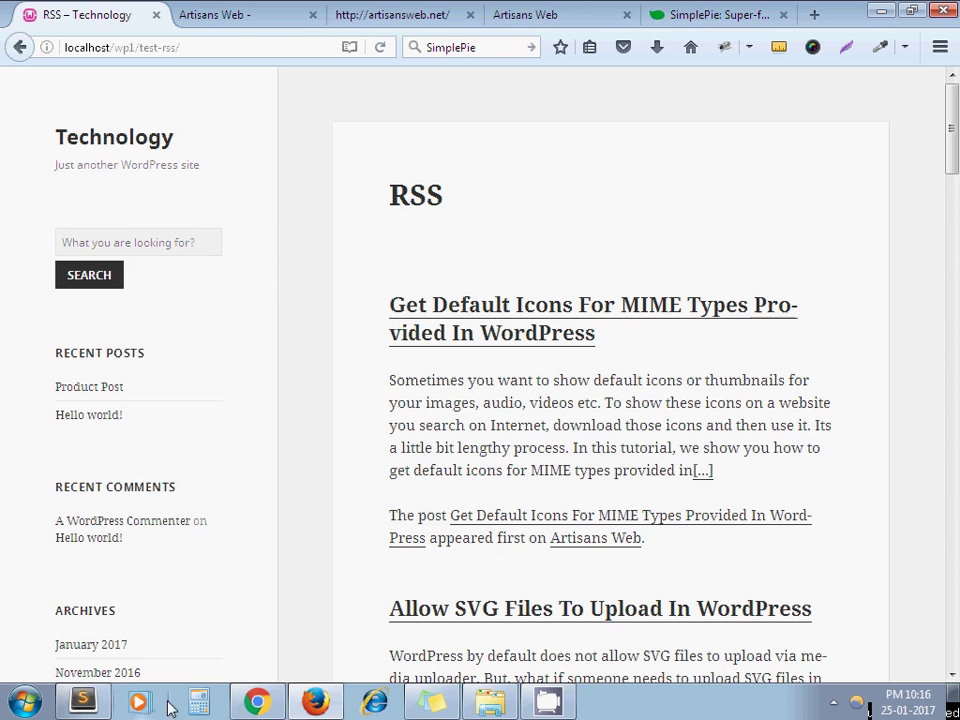
pyautogui.click(85, 701)
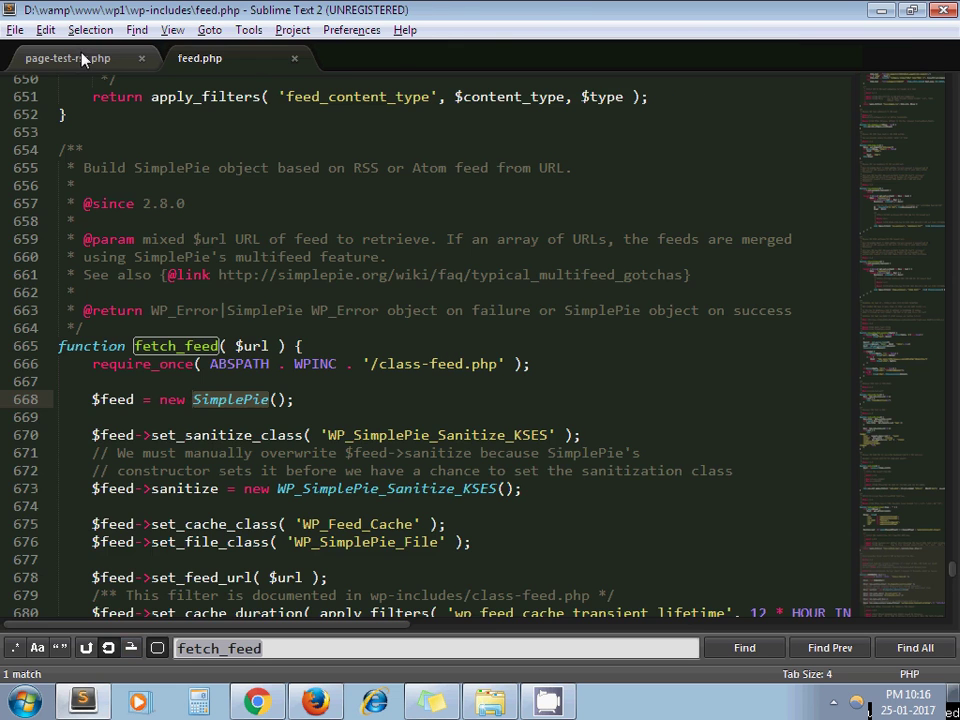
pyautogui.click(68, 58)
pyautogui.click(249, 248)
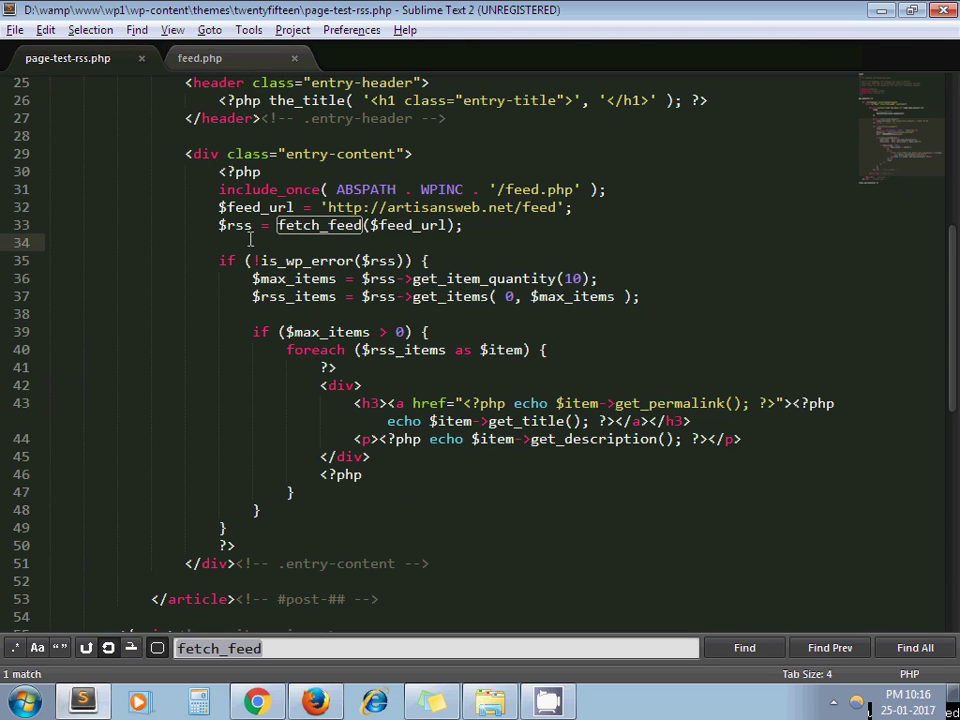
pyautogui.click(325, 260)
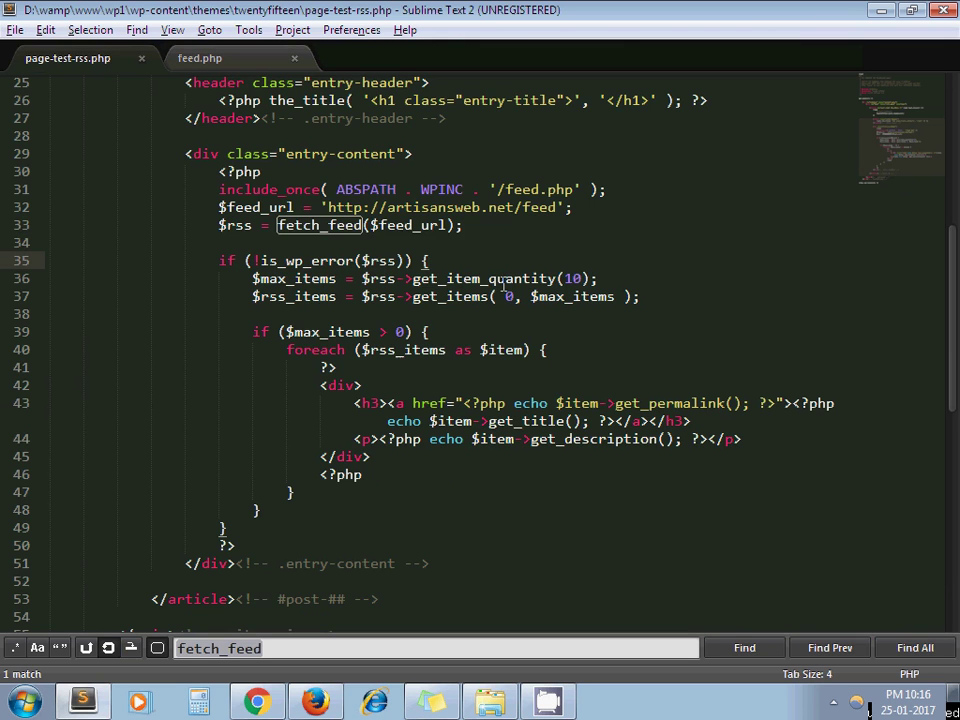
pyautogui.doubleClick(497, 279)
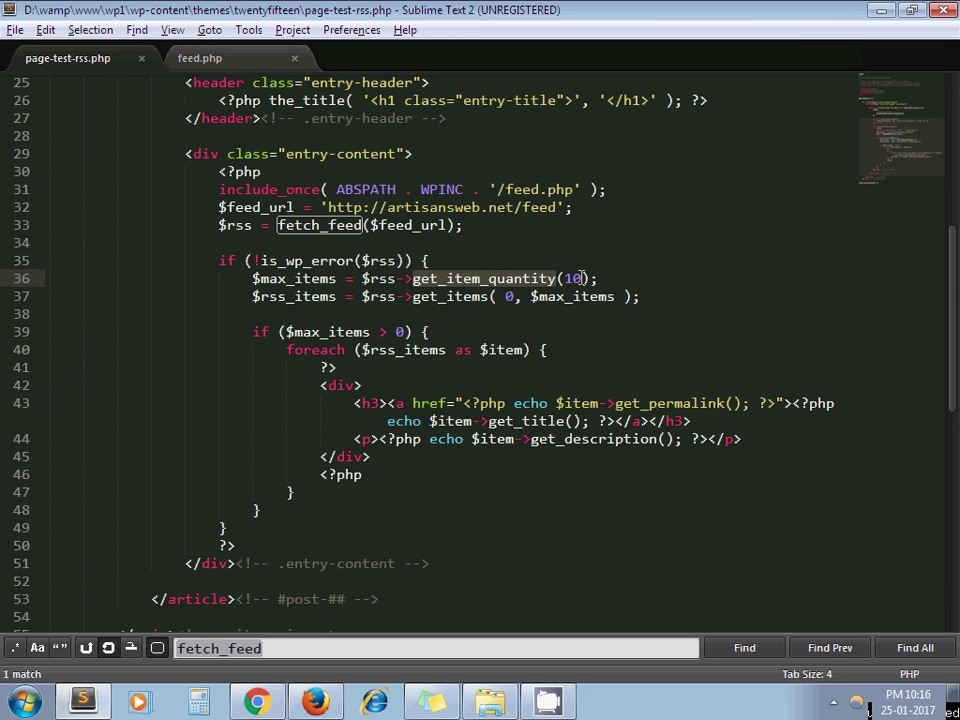
pyautogui.click(579, 278)
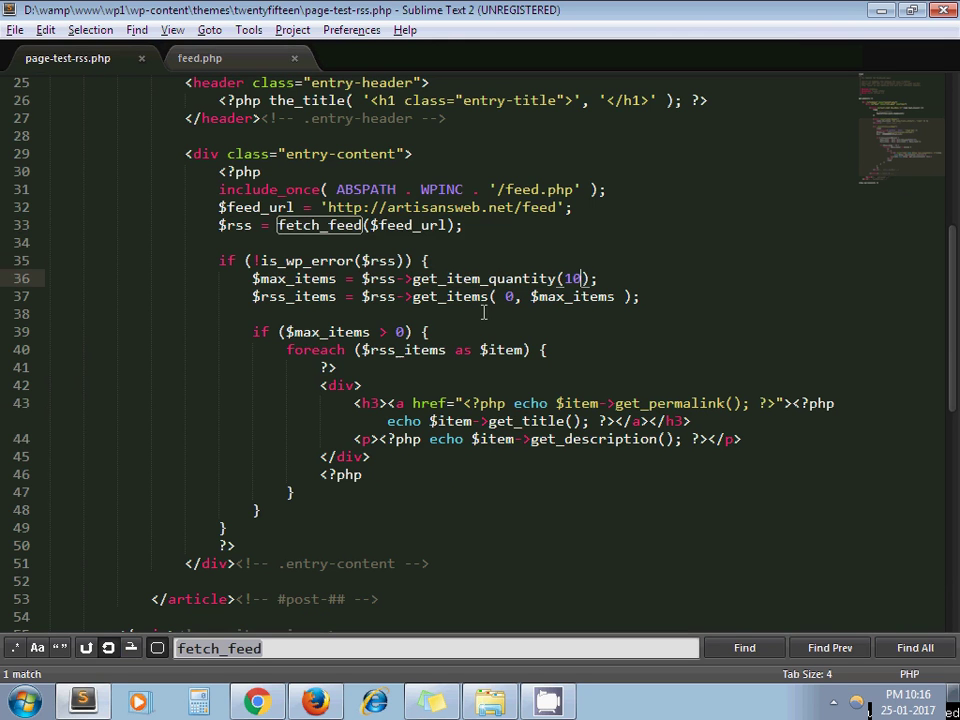
pyautogui.click(544, 312)
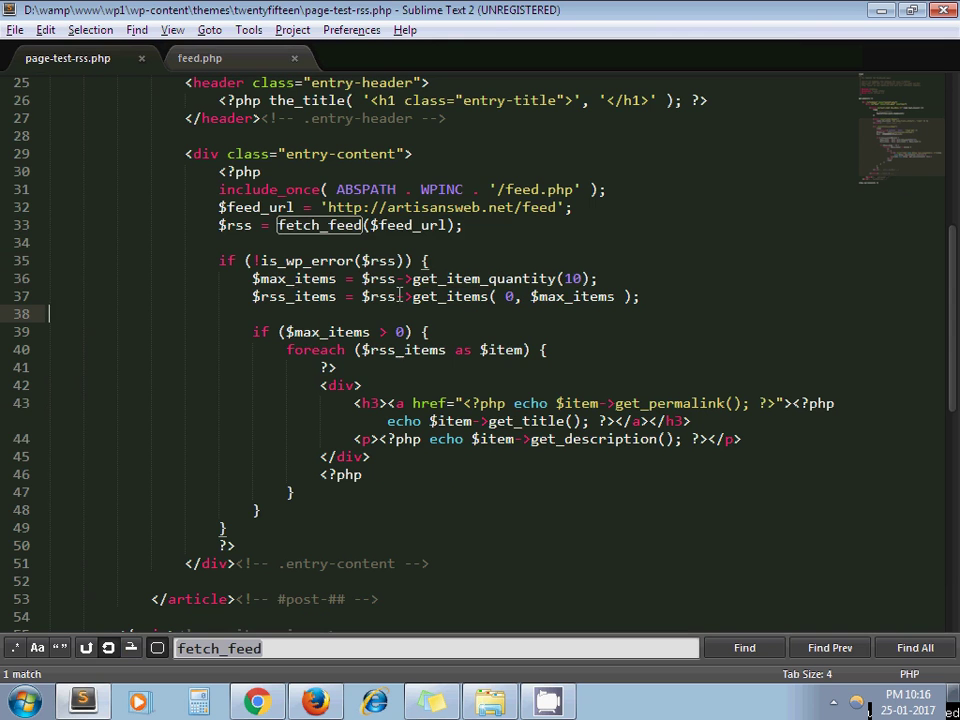
pyautogui.doubleClick(445, 296)
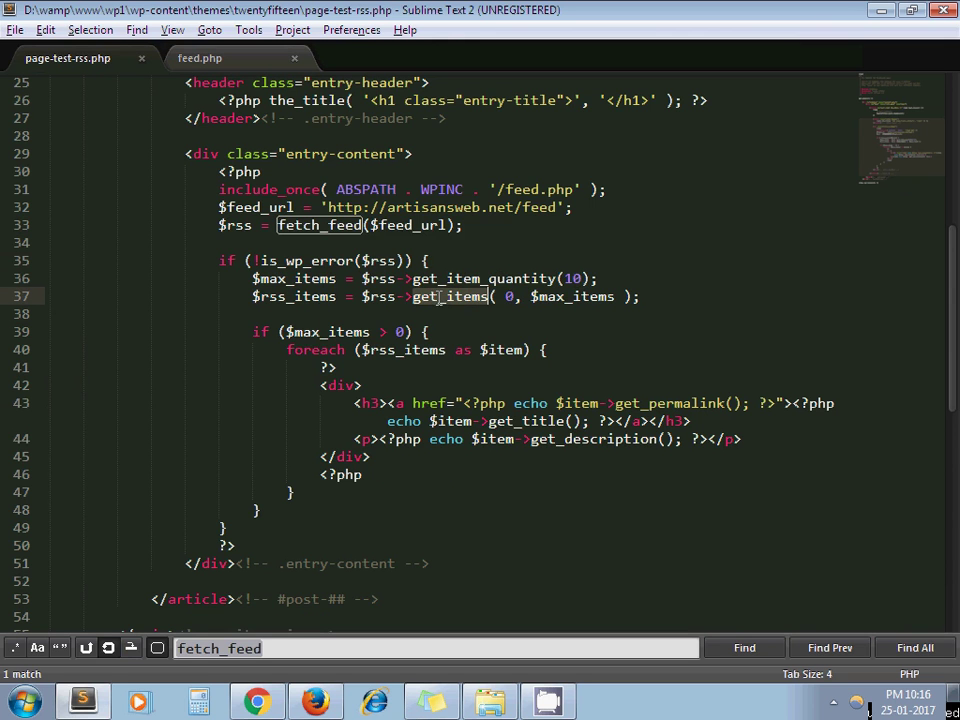
pyautogui.press('Left')
pyautogui.doubleClick(572, 296)
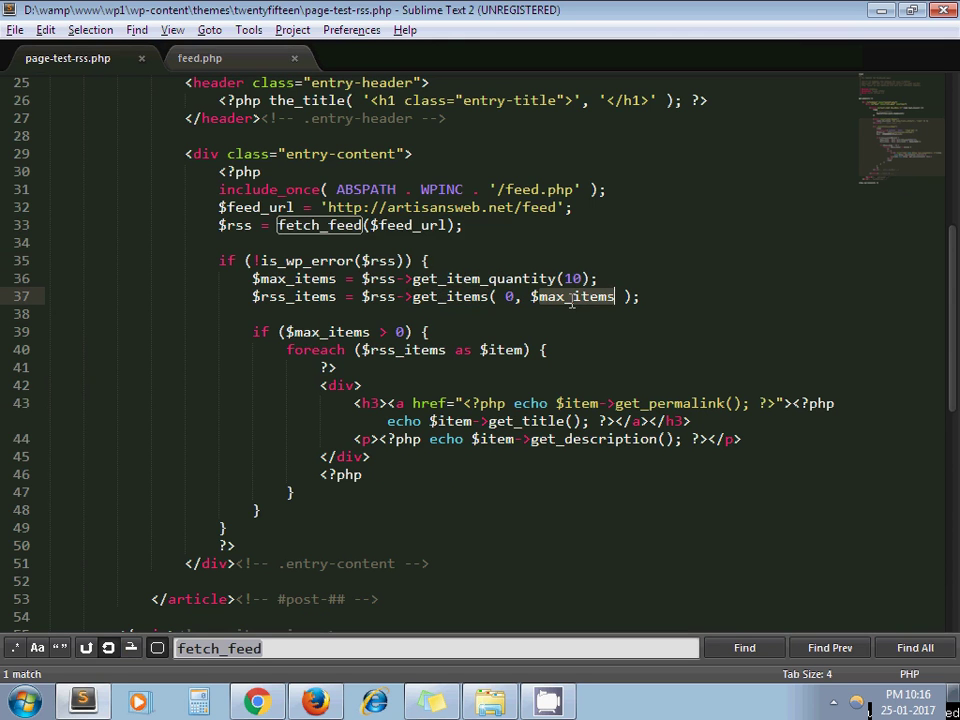
pyautogui.doubleClick(256, 278)
pyautogui.press('Escape')
pyautogui.click(447, 321)
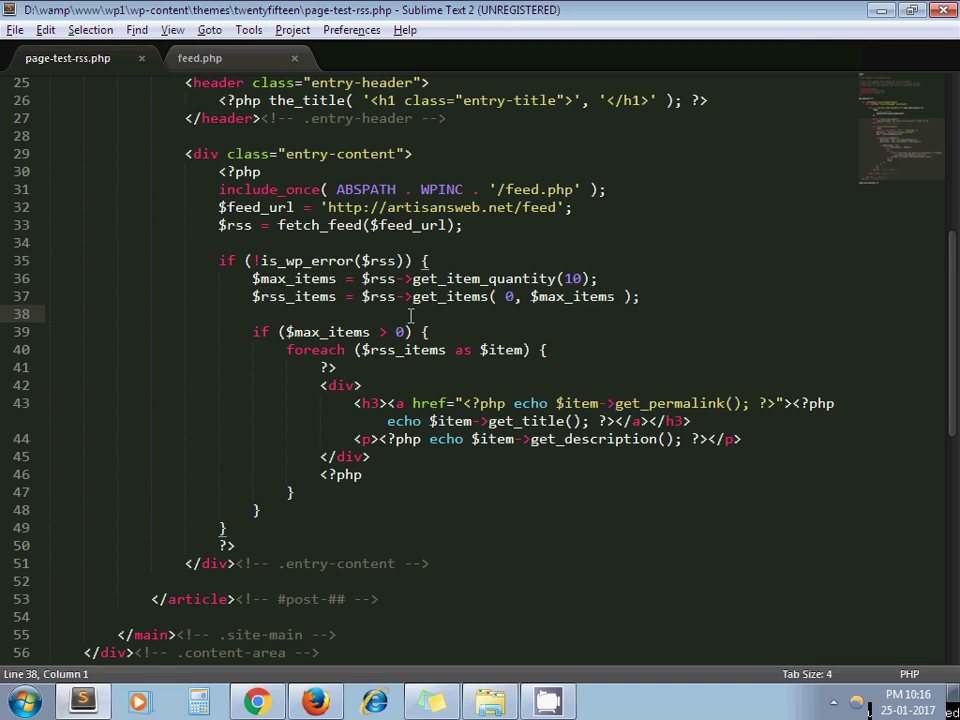
pyautogui.click(396, 350)
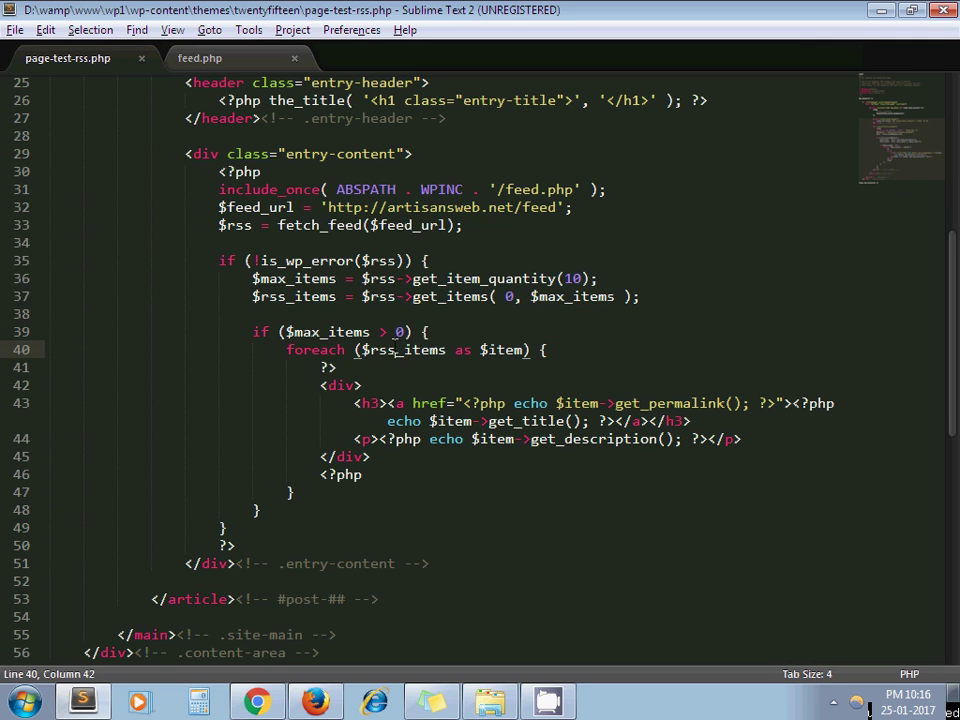
pyautogui.doubleClick(396, 350)
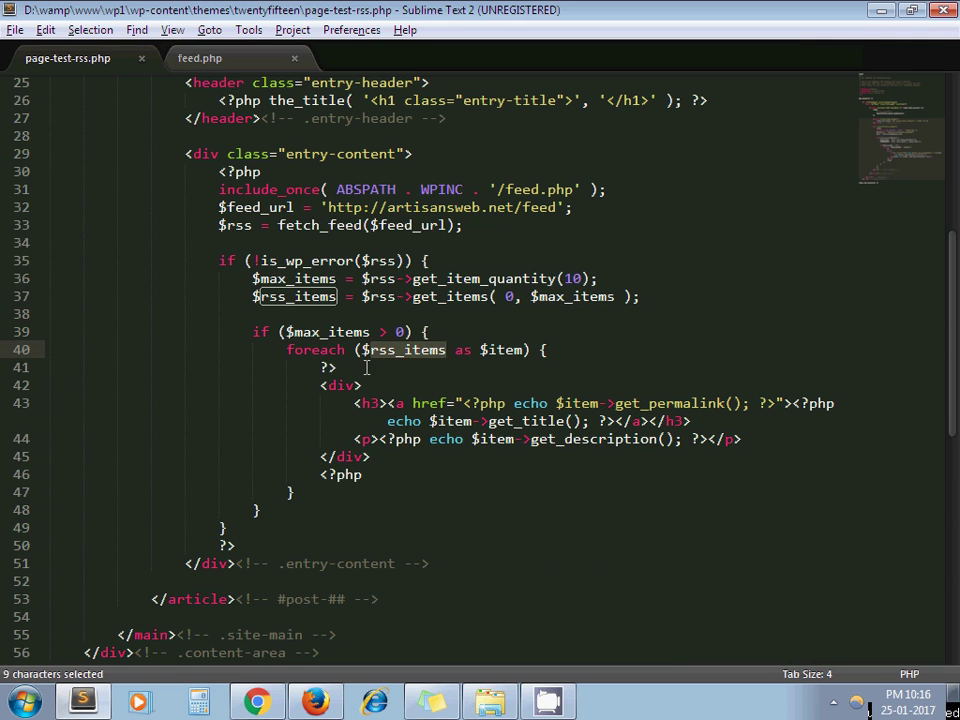
pyautogui.click(366, 369)
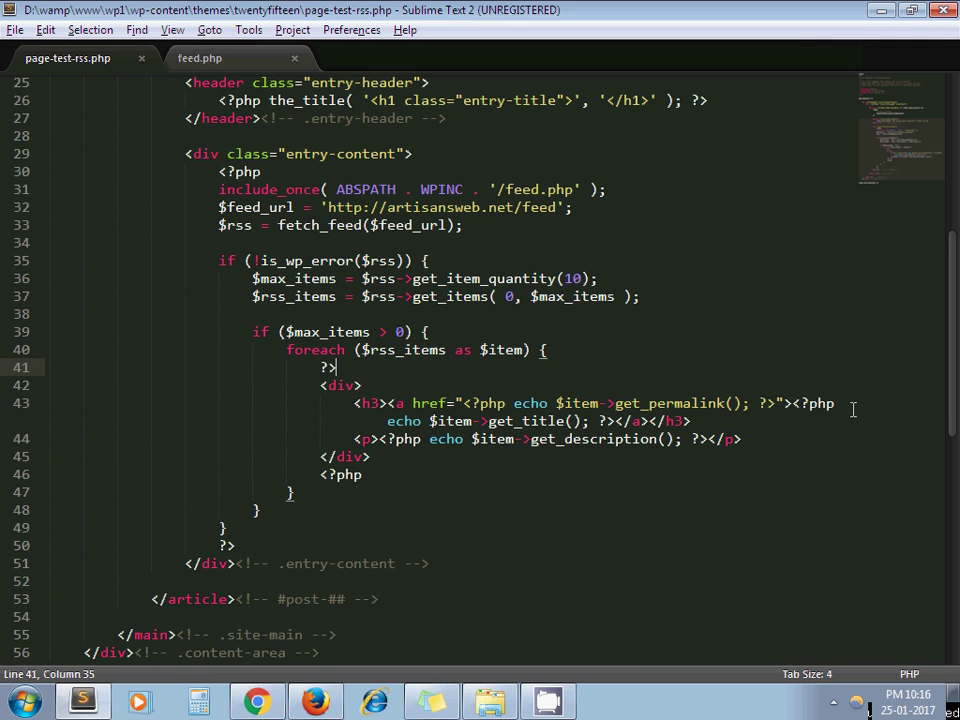
pyautogui.doubleClick(450, 421)
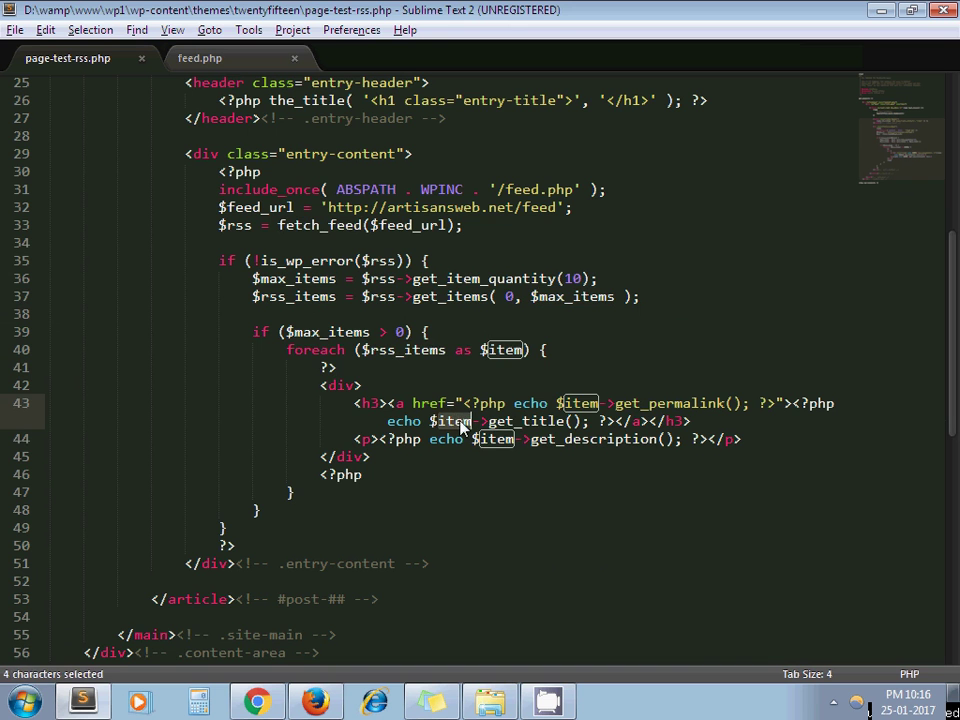
pyautogui.doubleClick(519, 421)
pyautogui.hotkey('alt', 'Tab')
pyautogui.hotkey('alt', 'Tab')
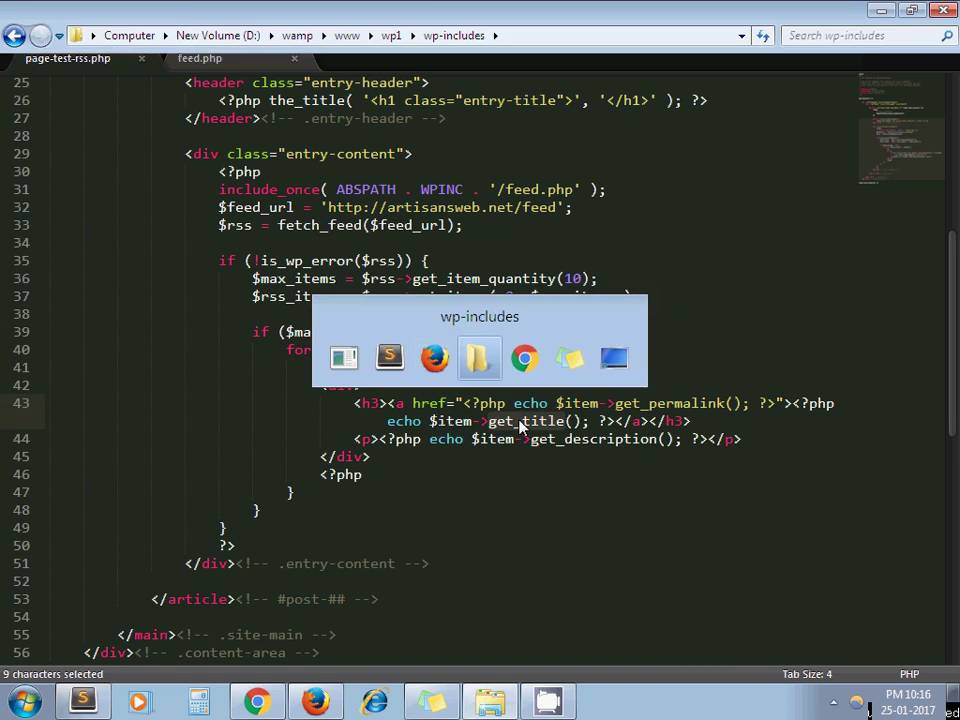
pyautogui.hotkey('alt', 'Tab')
pyautogui.hotkey('alt', 'Tab')
pyautogui.hotkey('alt', 'Tab')
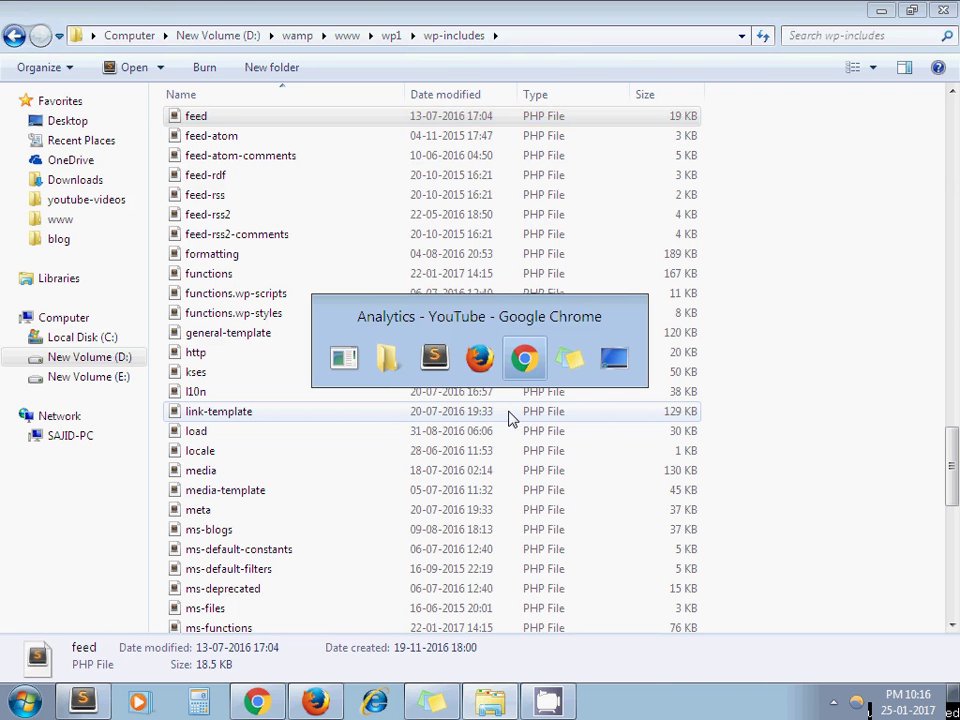
pyautogui.hotkey('alt', 'shift', 'Tab')
pyautogui.hotkey('alt', 'Tab')
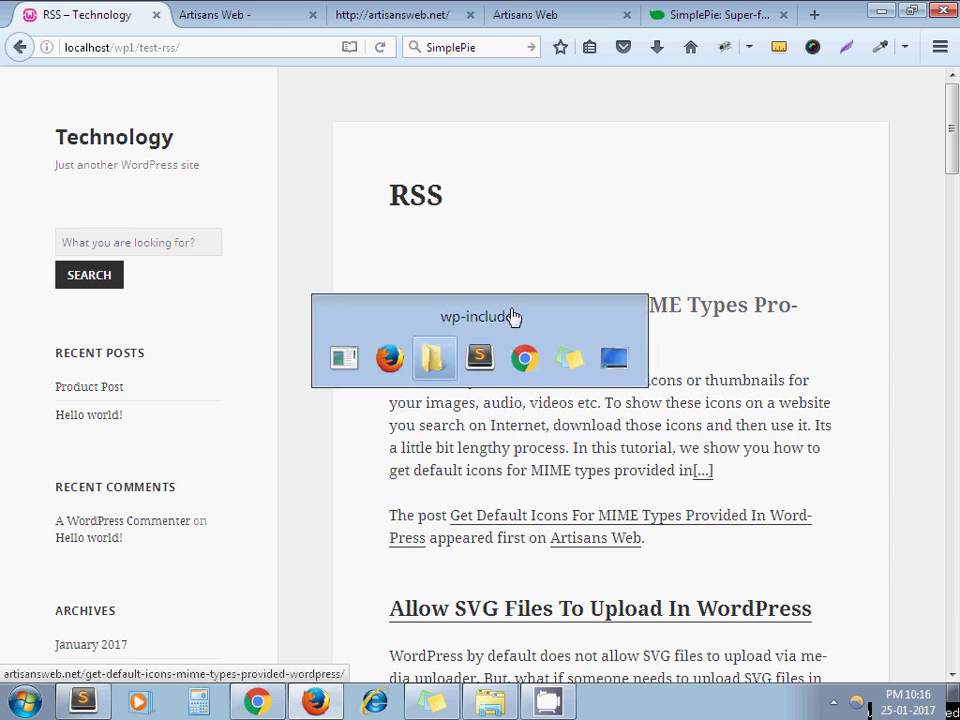
pyautogui.hotkey('alt', 'Tab')
pyautogui.hotkey('alt', 'Tab')
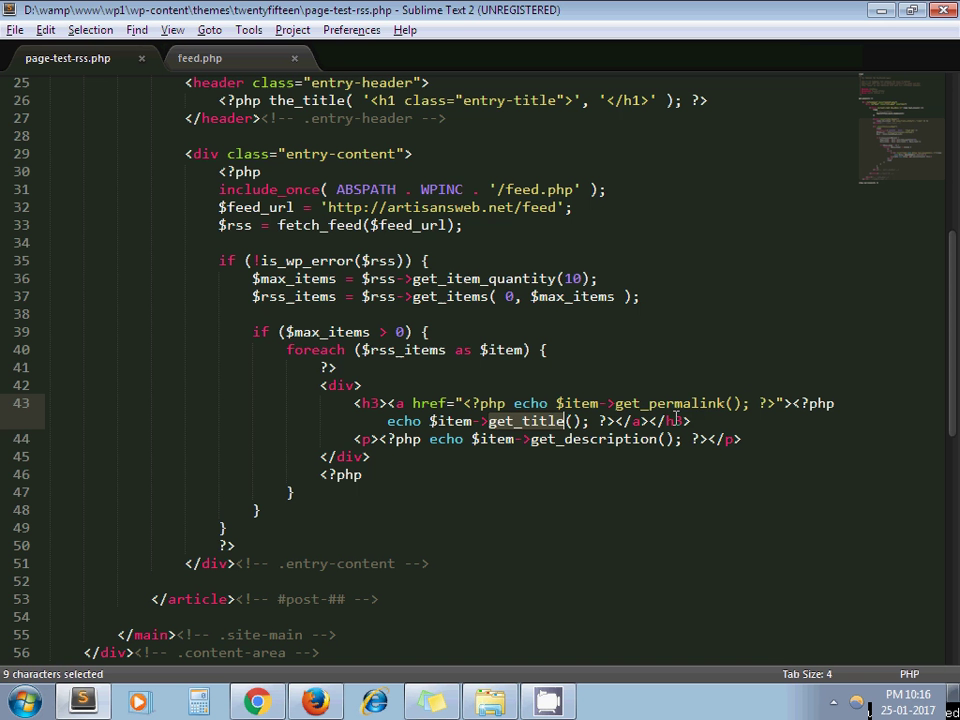
pyautogui.doubleClick(668, 404)
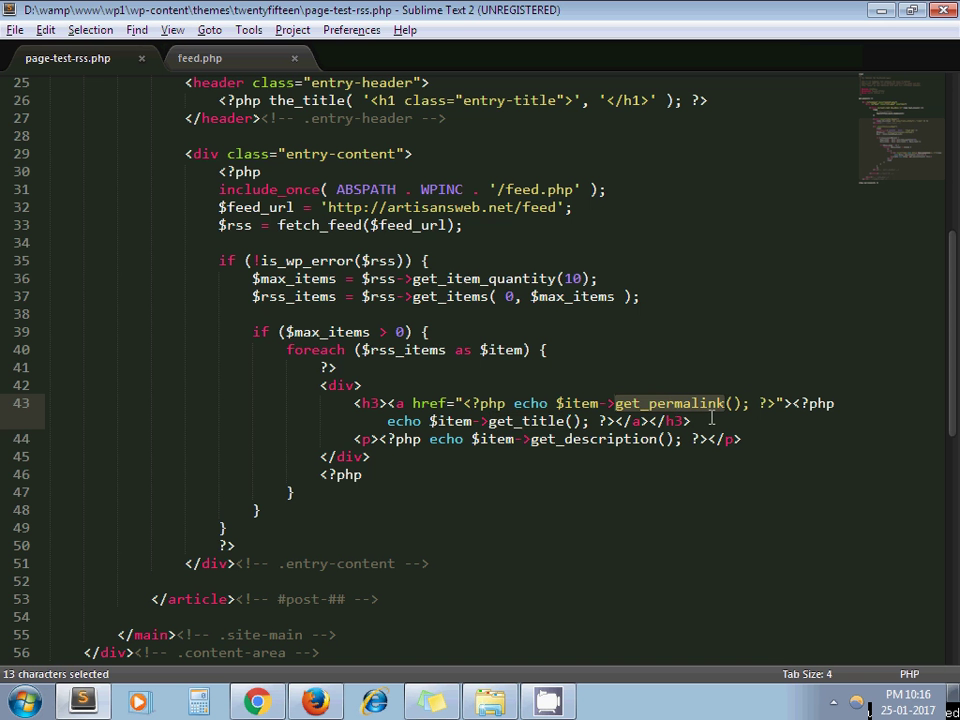
pyautogui.click(337, 708)
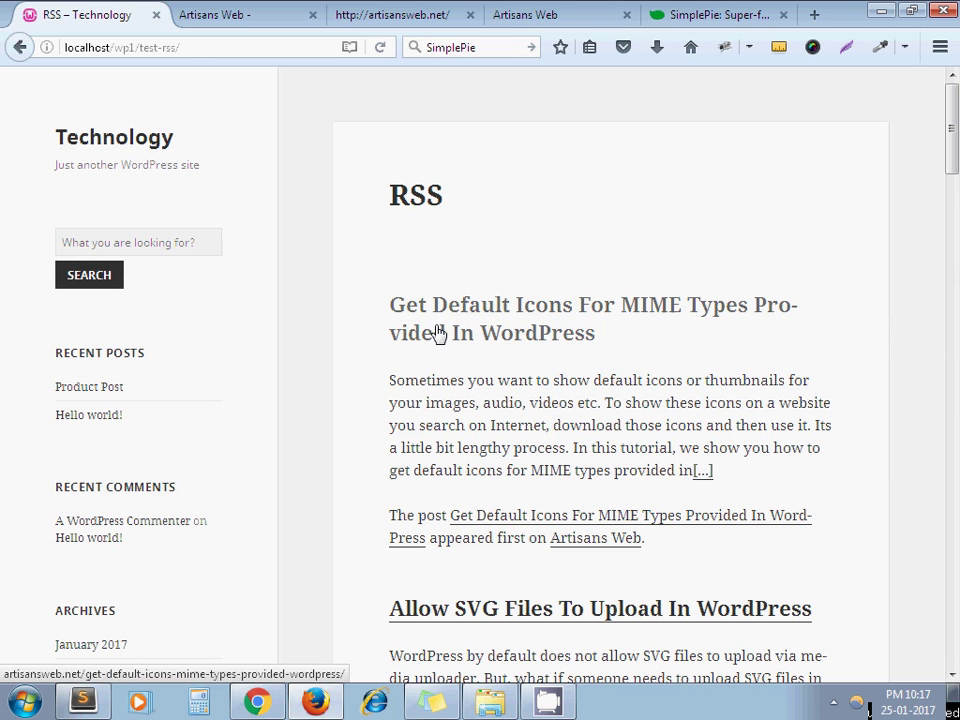
pyautogui.hotkey('alt', 'Tab')
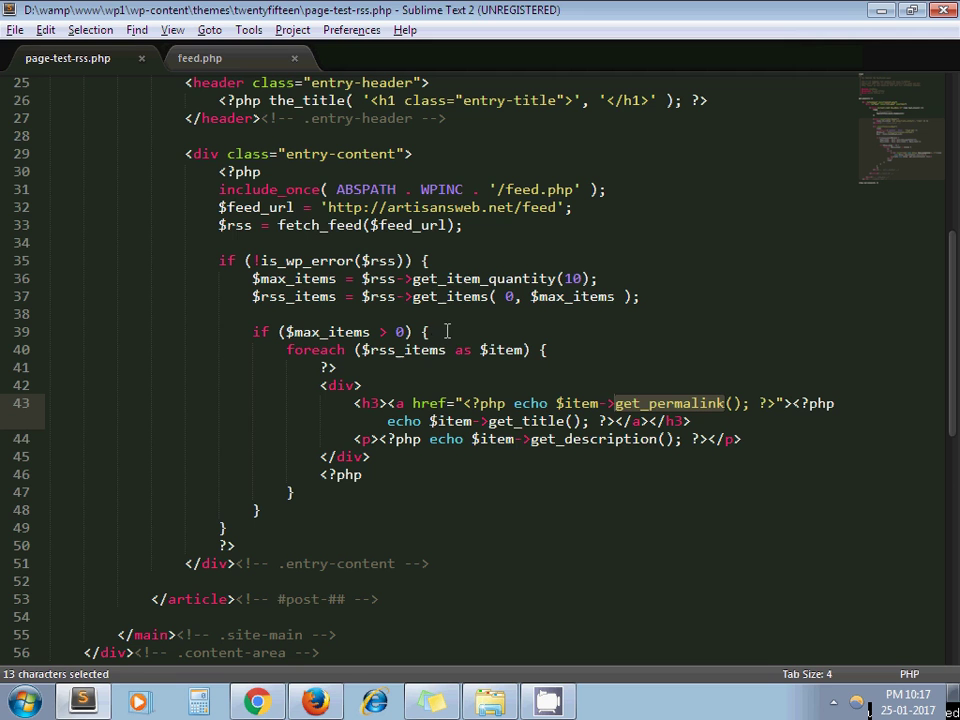
pyautogui.click(535, 440)
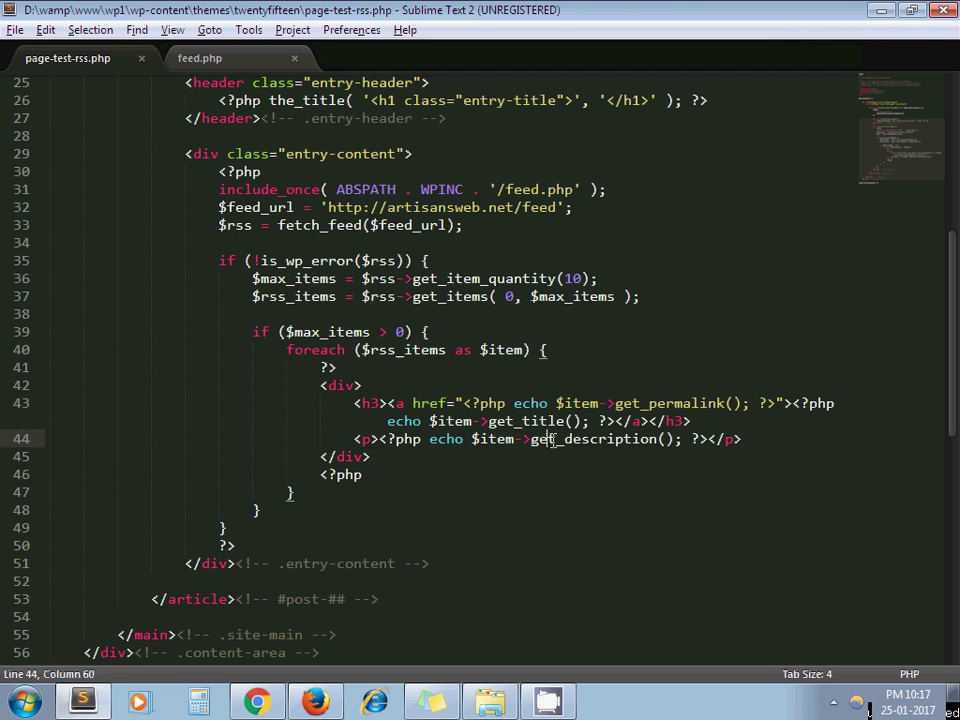
pyautogui.doubleClick(535, 440)
pyautogui.hotkey('alt', 'Tab')
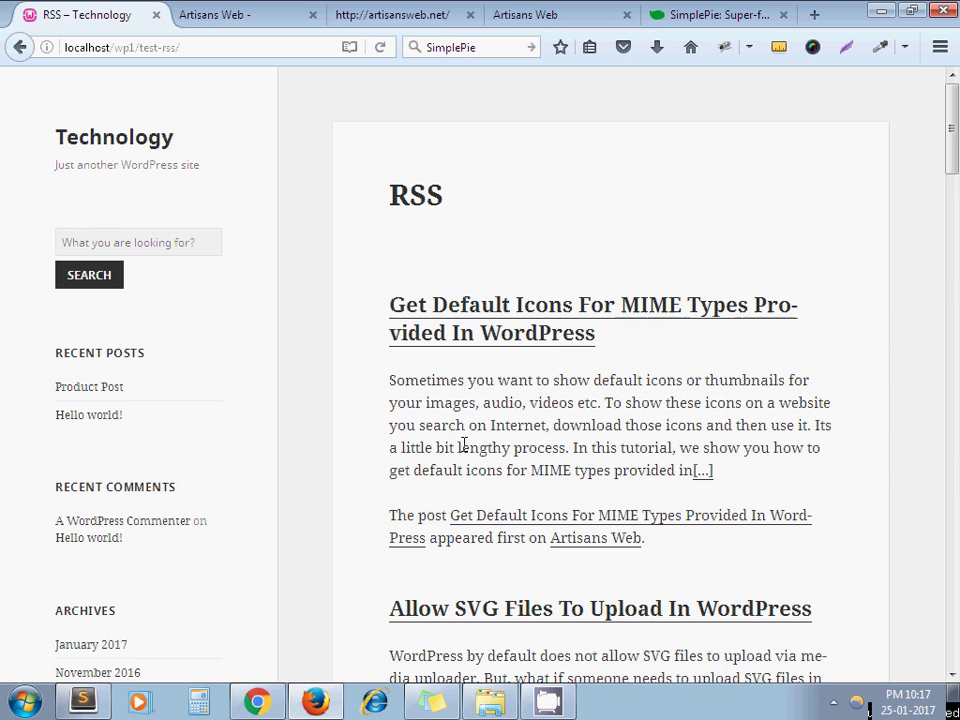
pyautogui.click(497, 8)
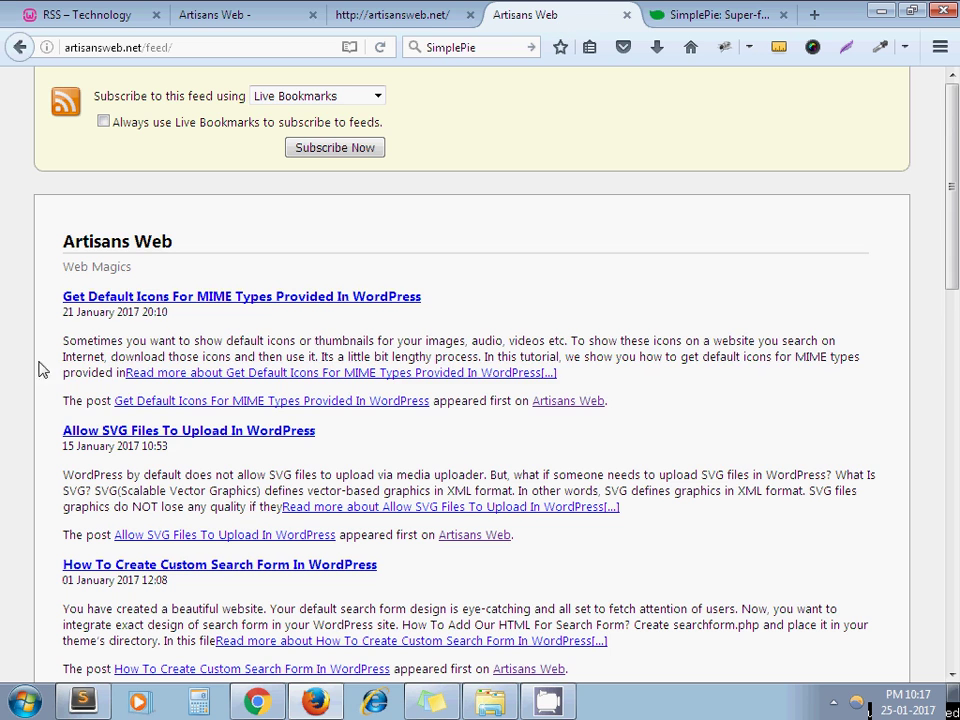
pyautogui.moveTo(64, 341)
pyautogui.mouseDown()
pyautogui.moveTo(158, 388)
pyautogui.moveTo(618, 412)
pyautogui.mouseUp()
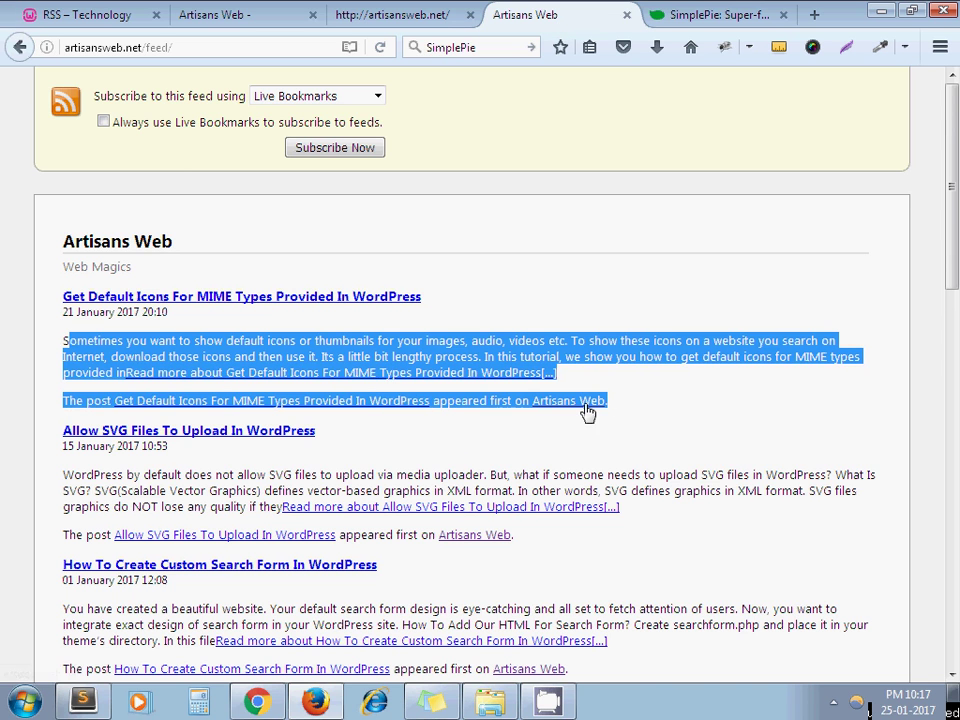
pyautogui.click(73, 10)
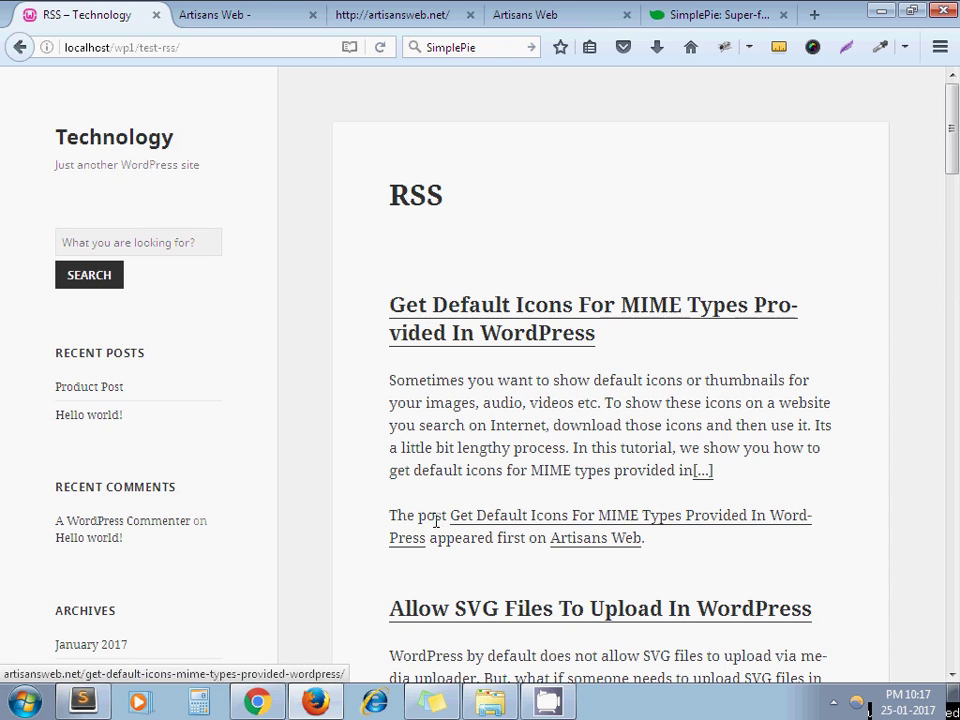
pyautogui.hotkey('alt', 'Tab')
pyautogui.click(435, 475)
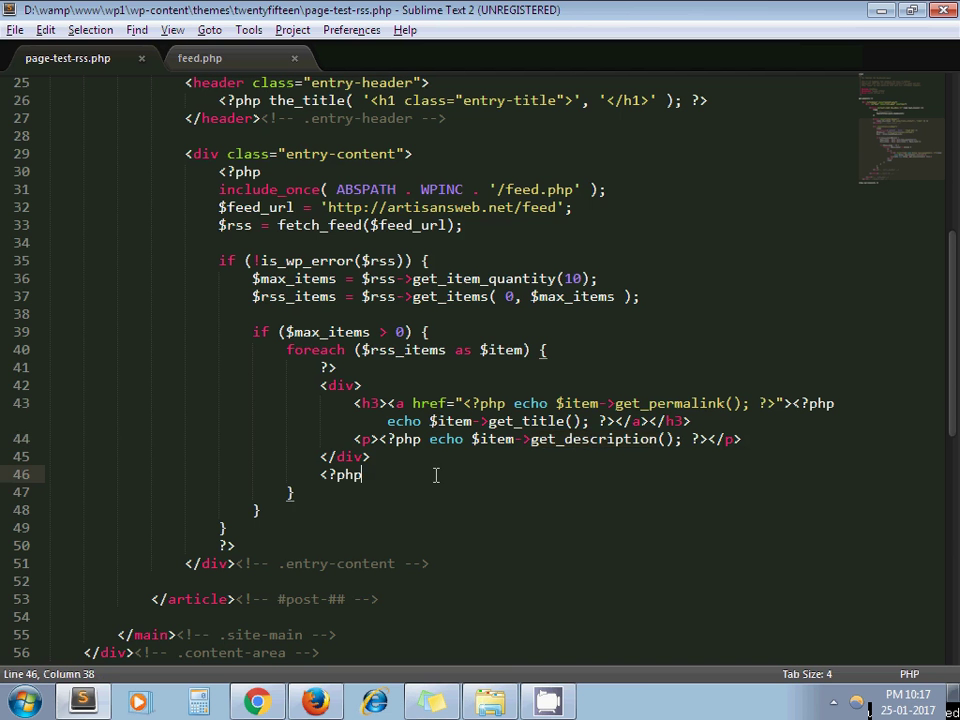
pyautogui.hotkey('alt', 'Tab')
pyautogui.scroll(-10, 615, 386)
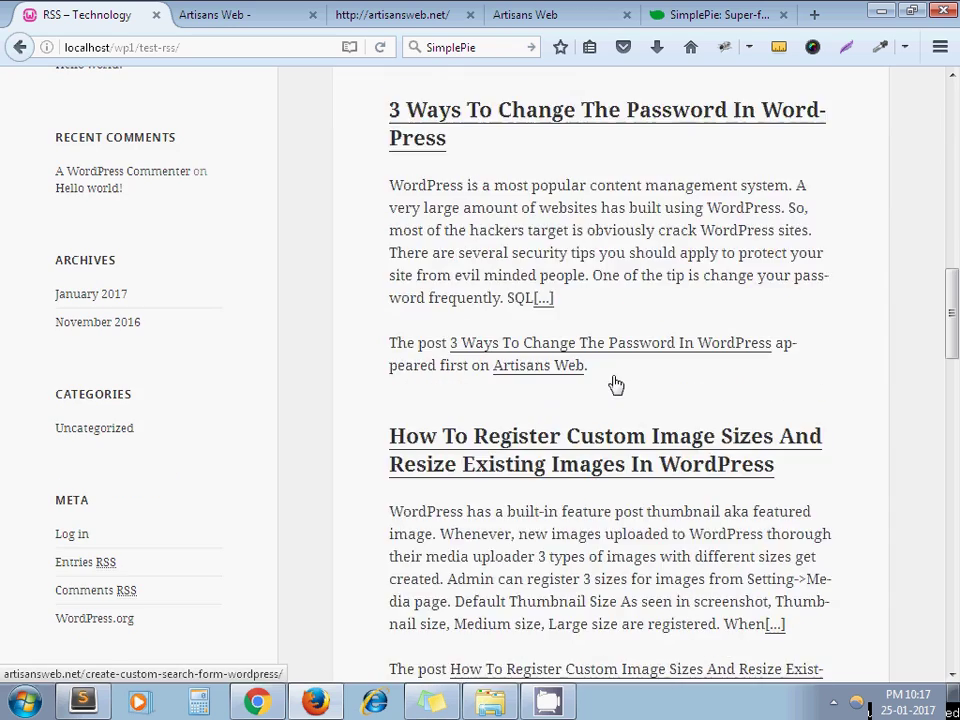
pyautogui.scroll(-5, 617, 385)
pyautogui.scroll(-5, 615, 386)
pyautogui.scroll(-5, 615, 386)
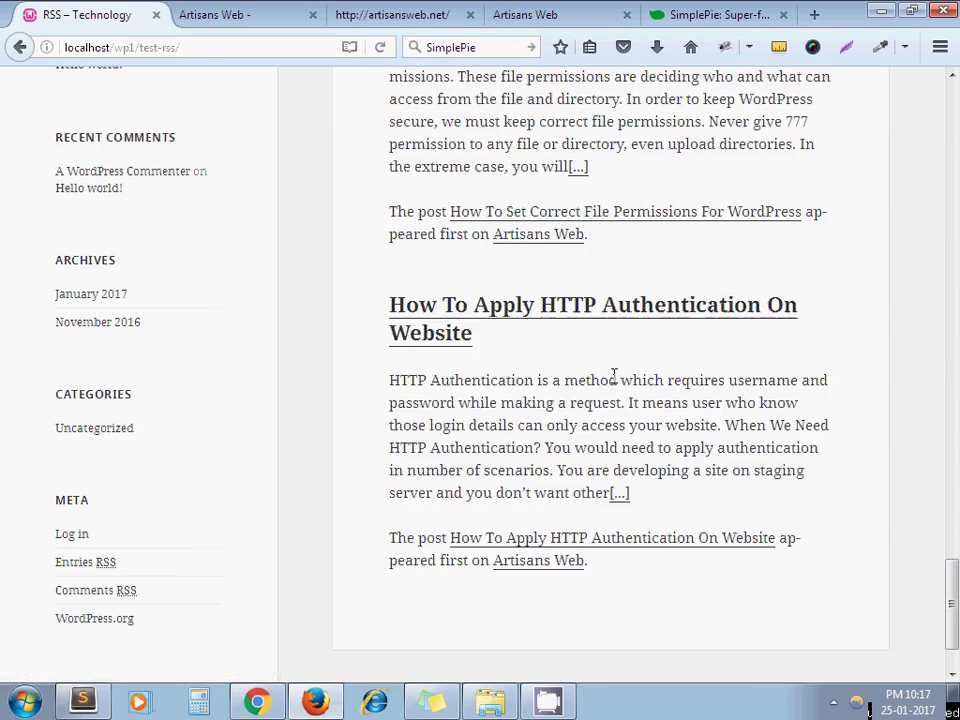
pyautogui.scroll(15, 615, 381)
pyautogui.scroll(10, 615, 383)
pyautogui.hotkey('alt', 'Tab')
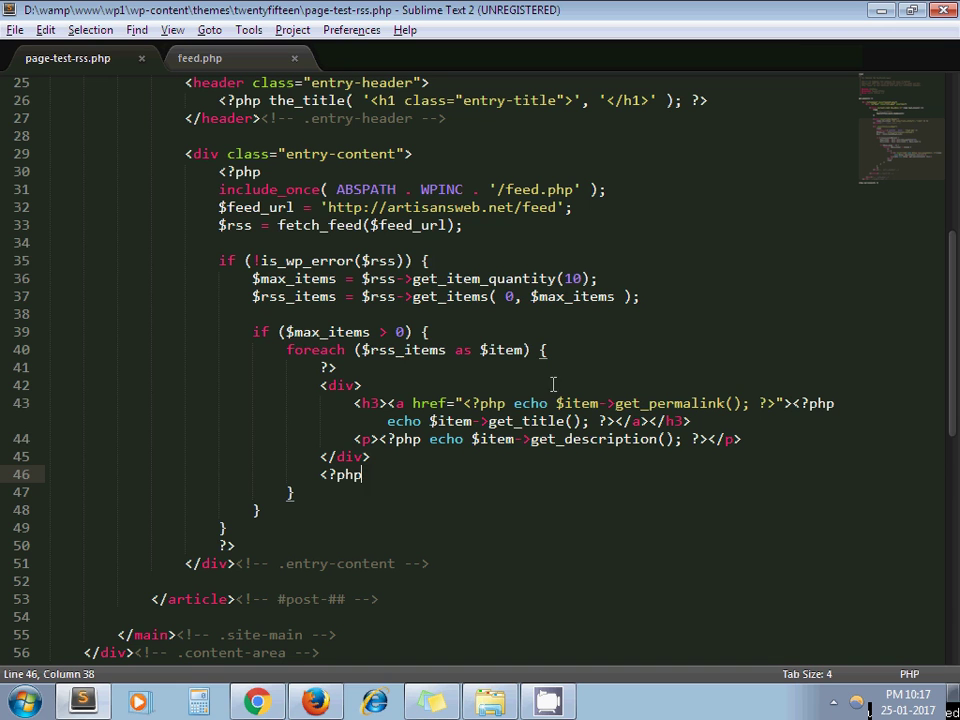
# - Change the get_item_quantity count from 10 to 2 and save page-test-rss.php
pyautogui.click(440, 261)
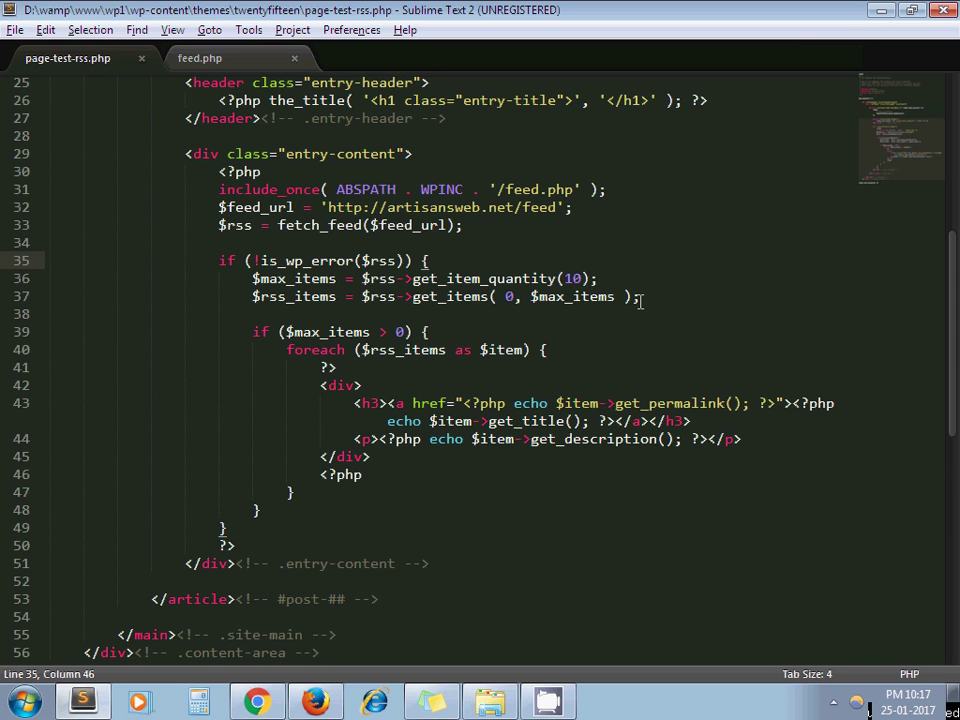
pyautogui.click(564, 279)
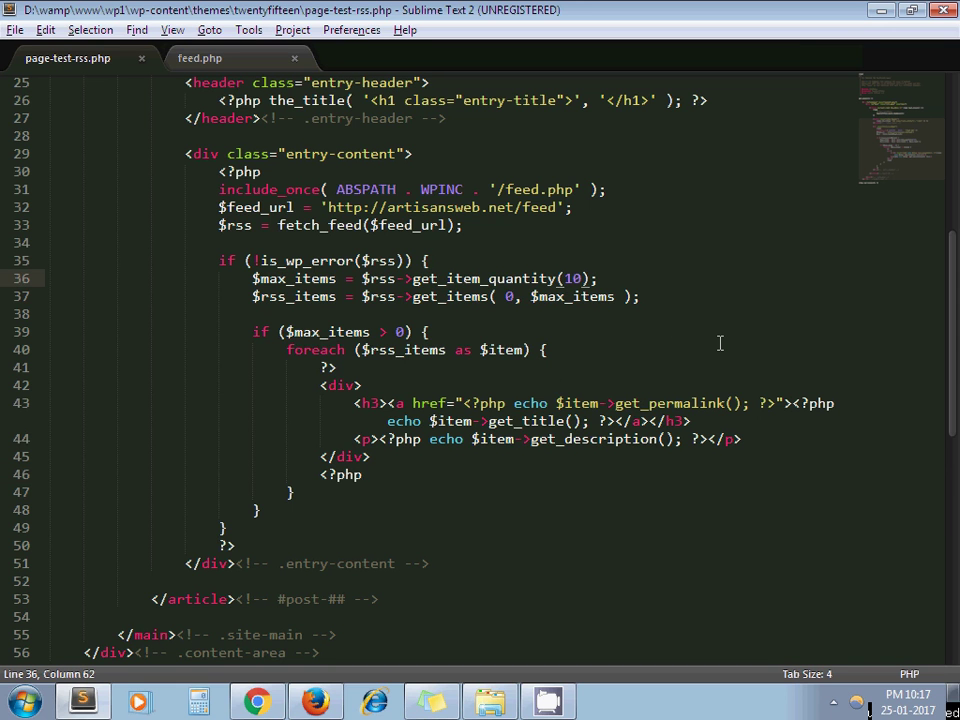
pyautogui.hotkey('shift', 'Right')
pyautogui.hotkey('shift', 'Right')
pyautogui.write('2')
pyautogui.hotkey('ctrl', 's')
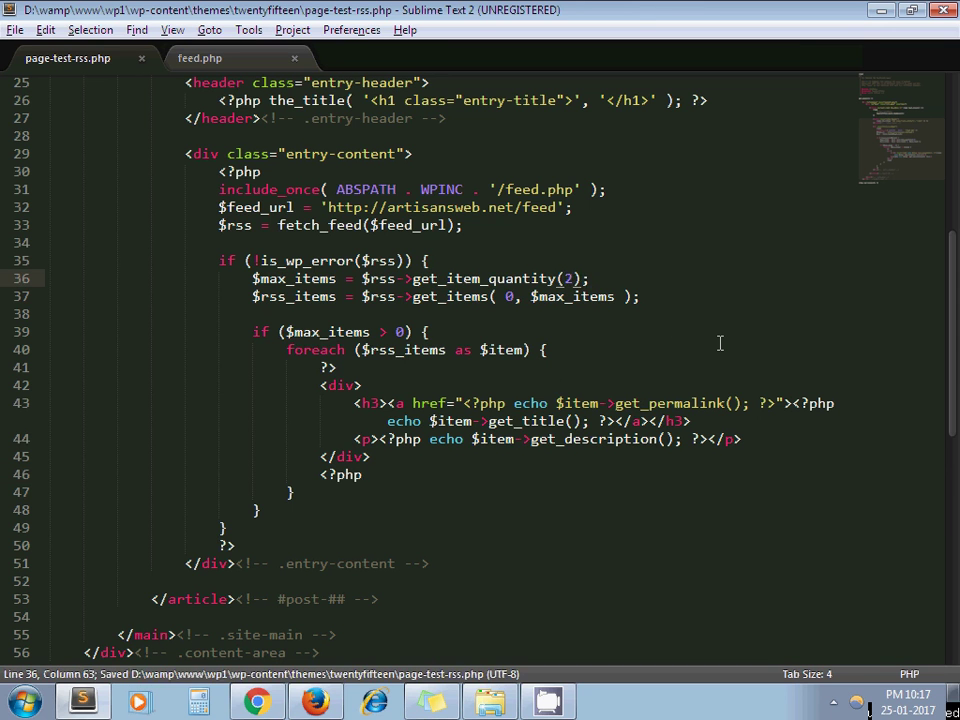
# - Reload the local RSS page in Firefox to confirm only two posts appear
pyautogui.hotkey('alt', 'Tab')
pyautogui.click(244, 47)
pyautogui.press('Return')
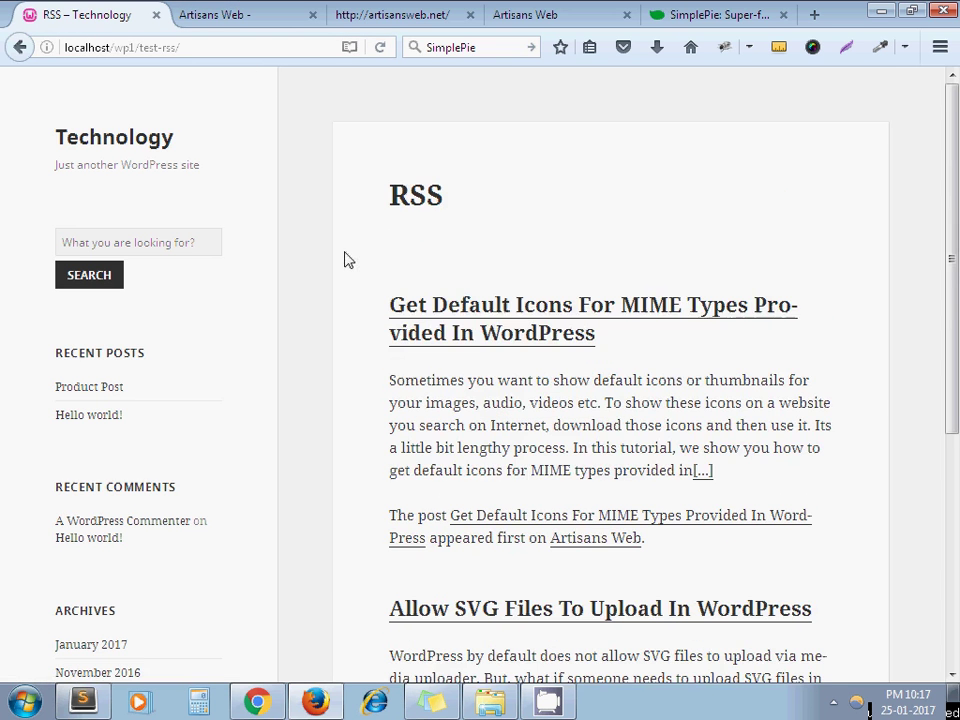
pyautogui.scroll(-6, 340, 300)
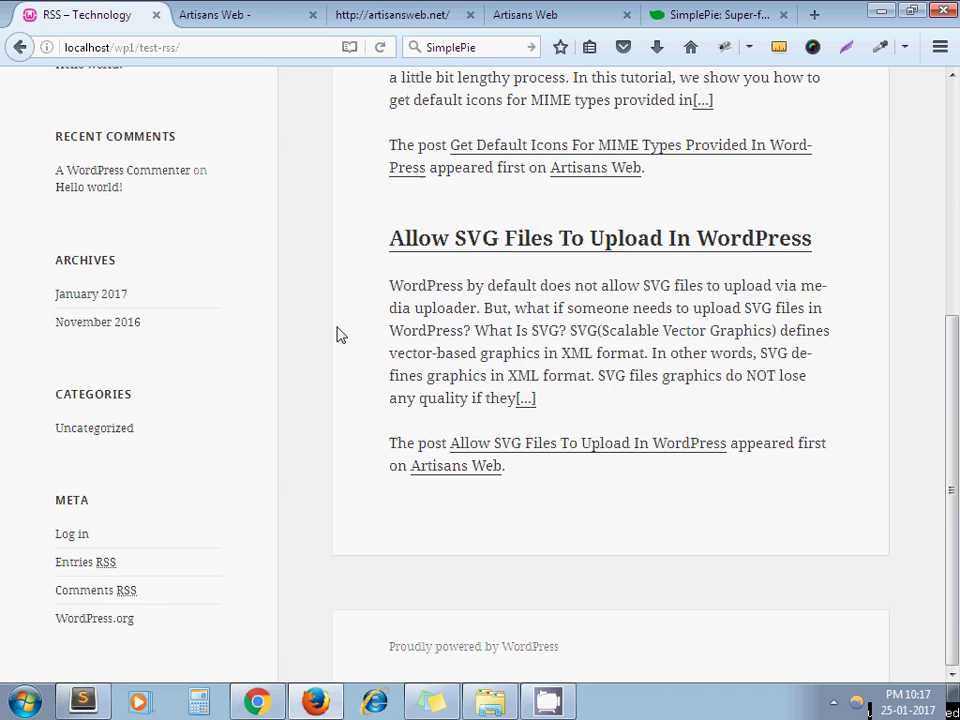
pyautogui.scroll(6, 340, 330)
pyautogui.hotkey('alt', 'Tab')
pyautogui.click(408, 461)
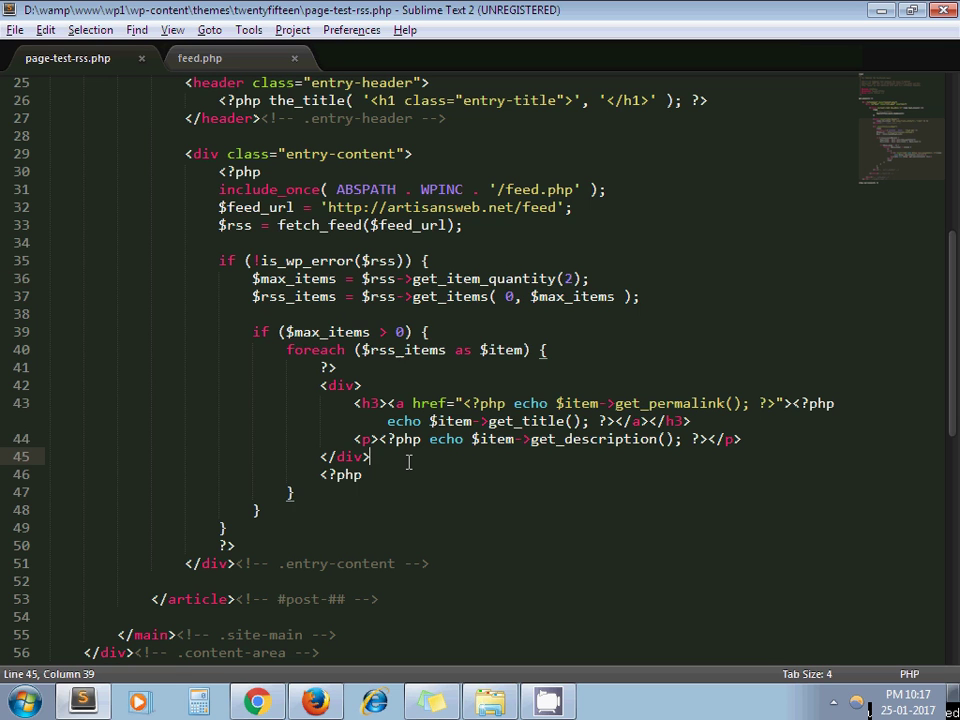